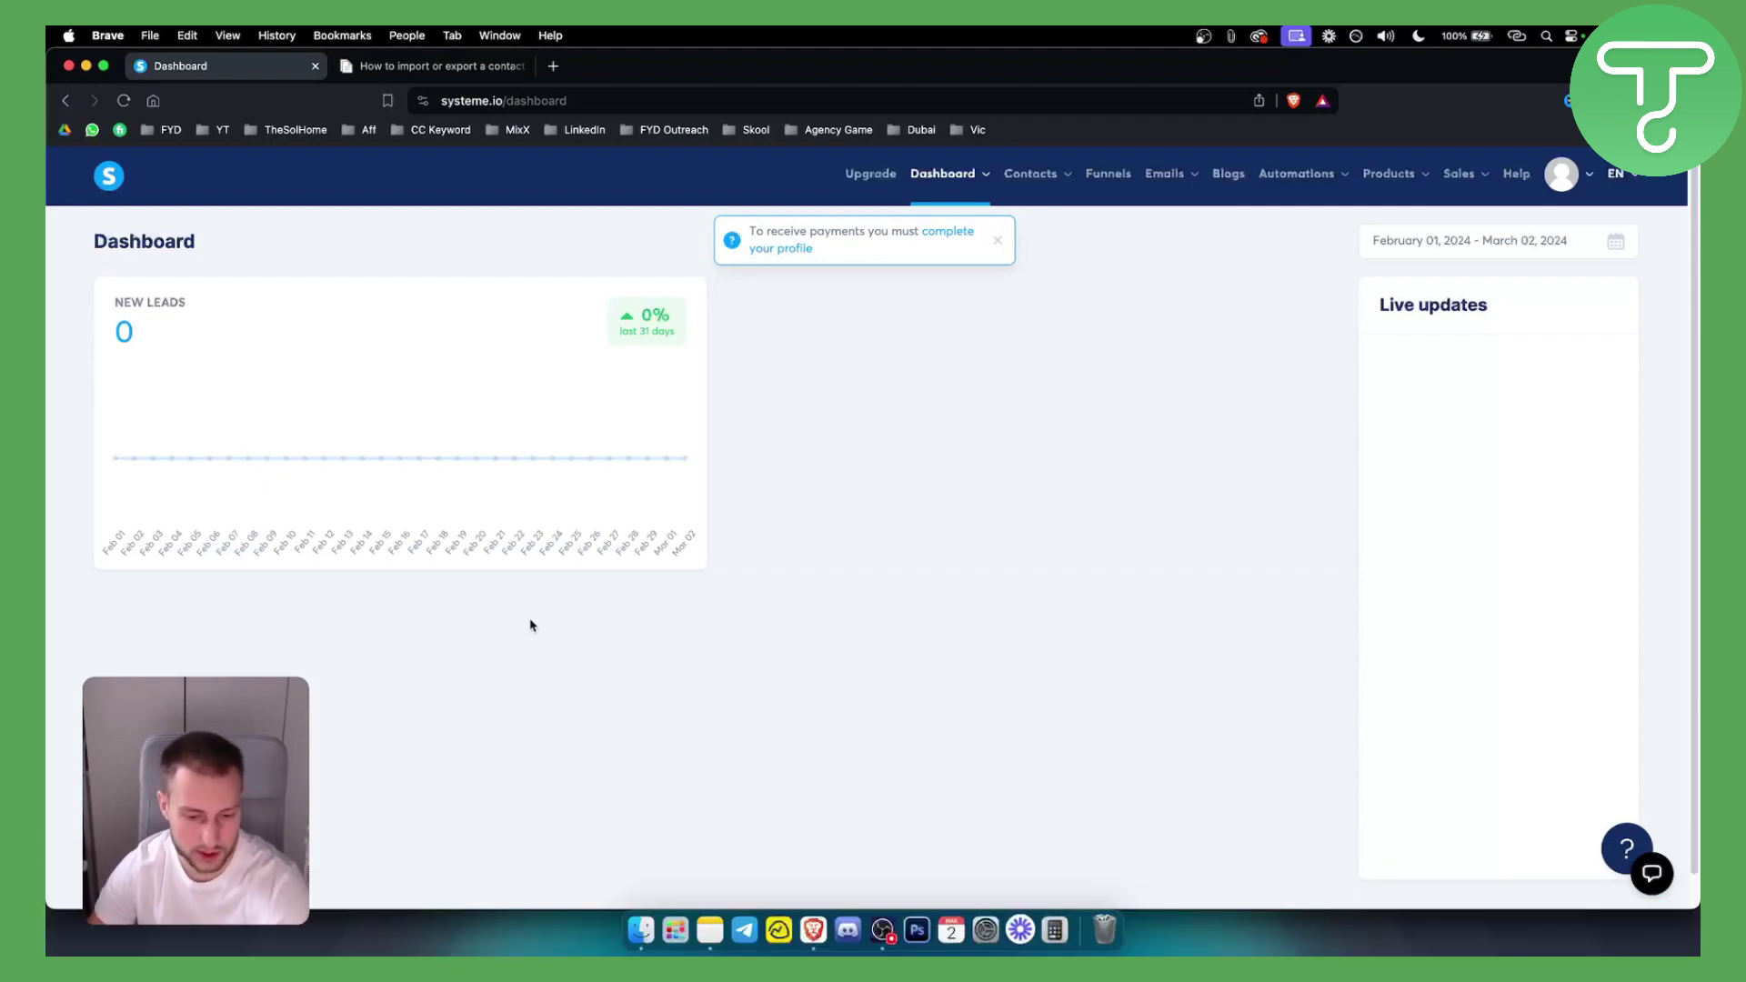
Bring up the 'How to import or export a contact list' article at its CSV importing steps.
{"action": "left_click", "coordinate": [419, 72]}
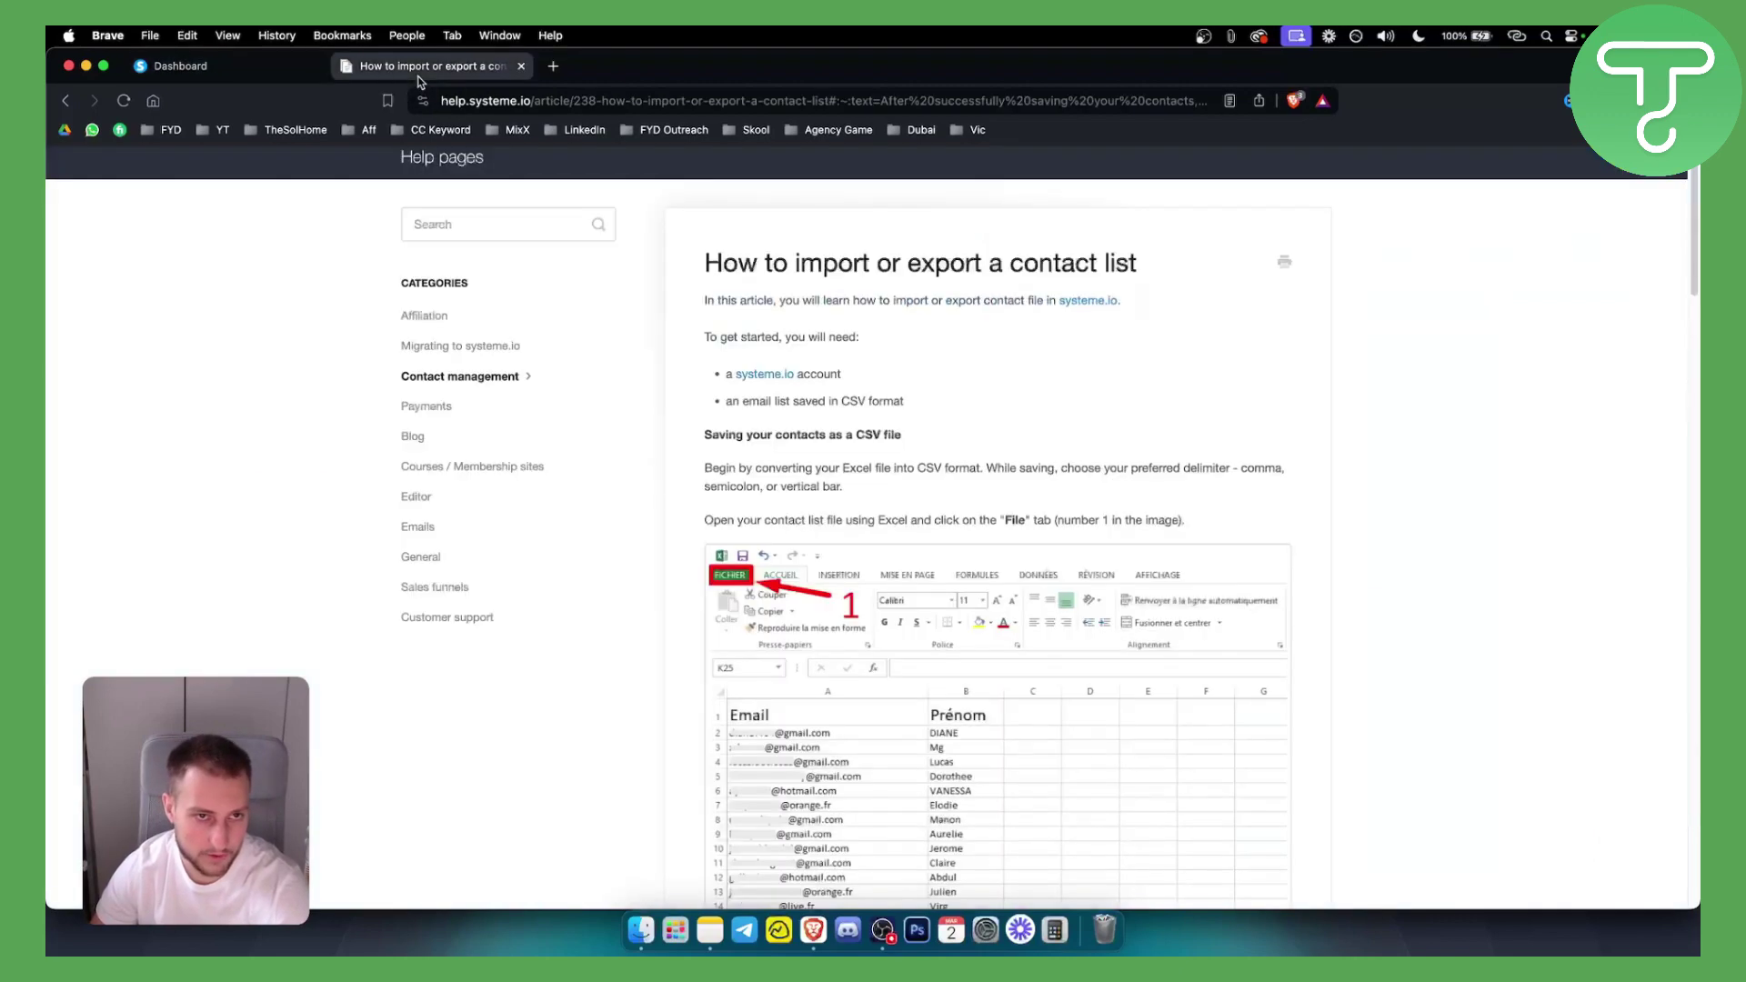
{"action": "scroll", "coordinate": [900, 551], "scroll_direction": "down", "scroll_amount": 1}
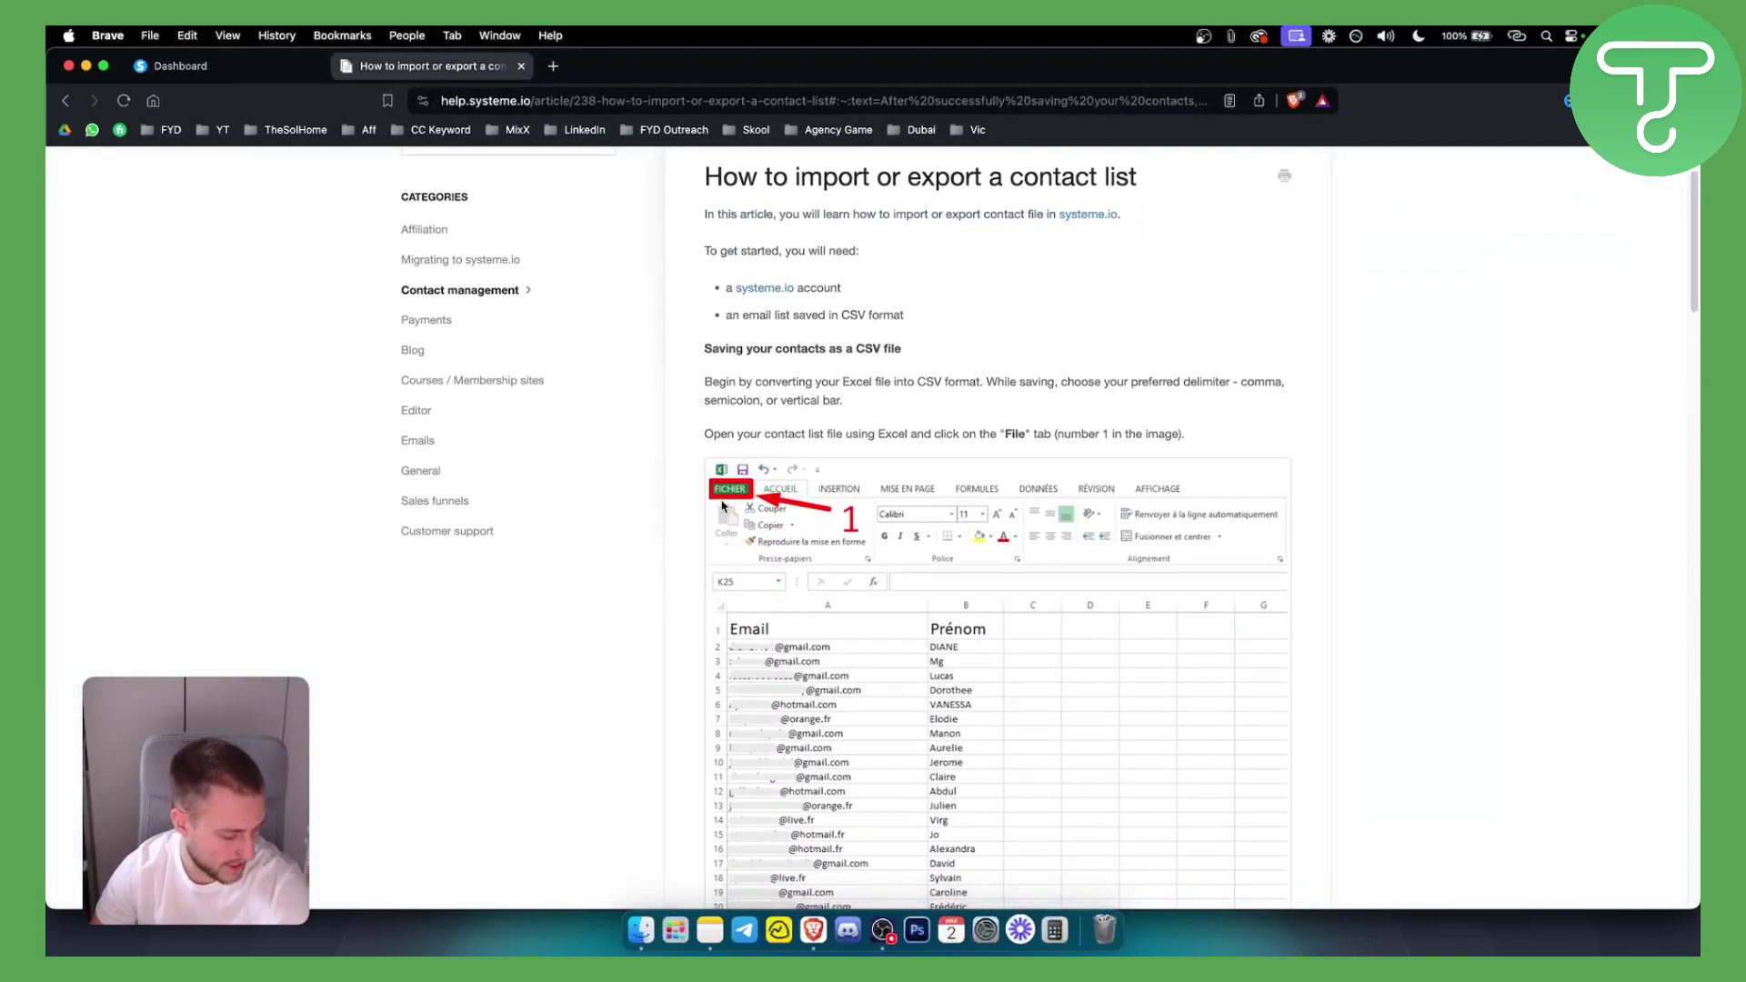
{"action": "scroll", "coordinate": [759, 480], "scroll_direction": "down", "scroll_amount": 2}
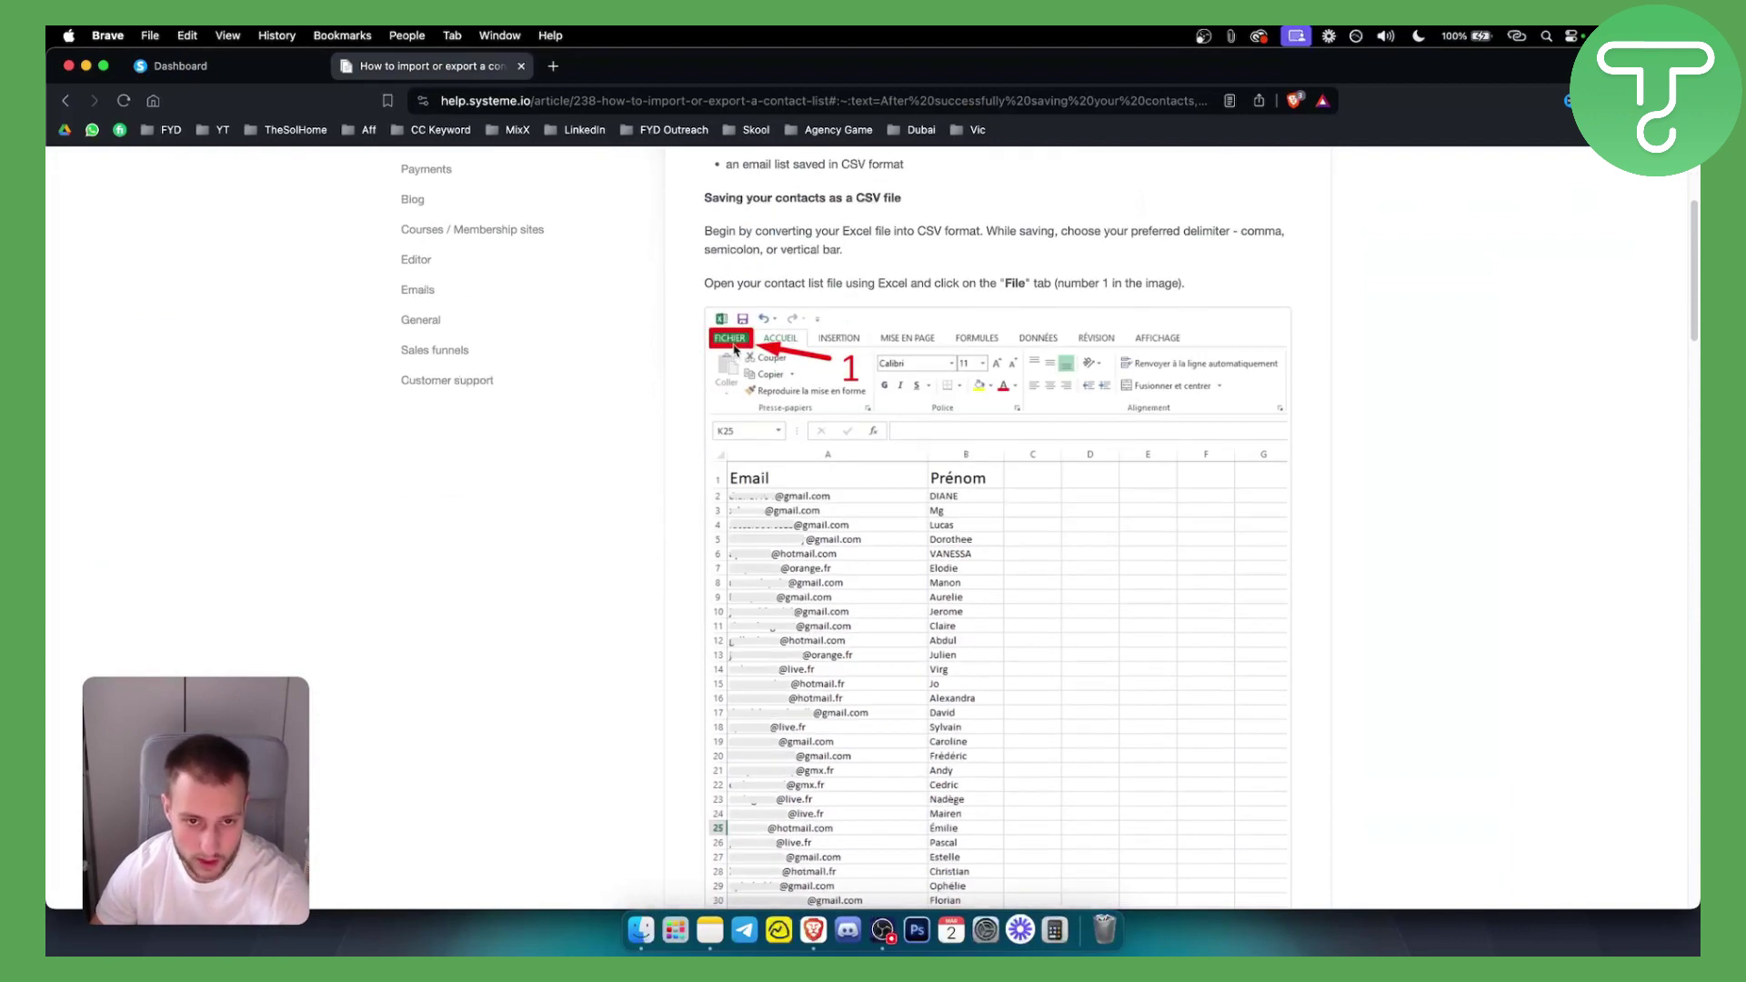
{"action": "scroll", "coordinate": [732, 383], "scroll_direction": "down", "scroll_amount": 3}
{"action": "scroll", "coordinate": [730, 429], "scroll_direction": "down", "scroll_amount": 6}
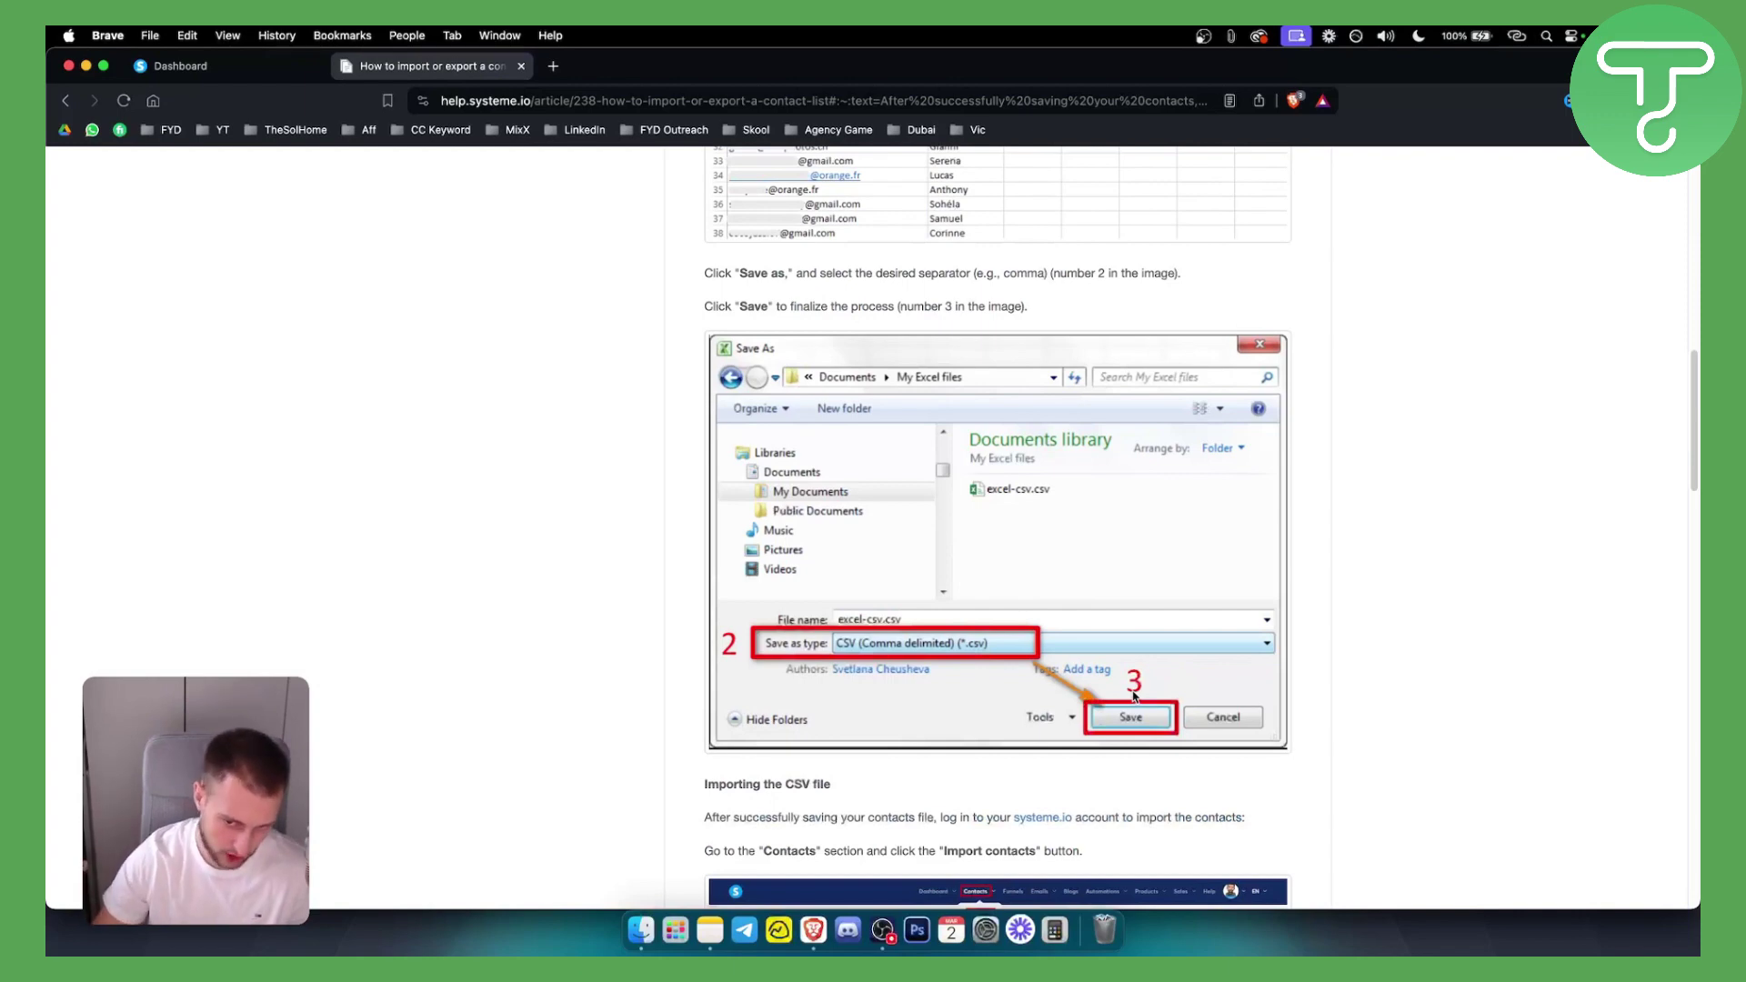
{"action": "scroll", "coordinate": [609, 580], "scroll_direction": "down", "scroll_amount": 2}
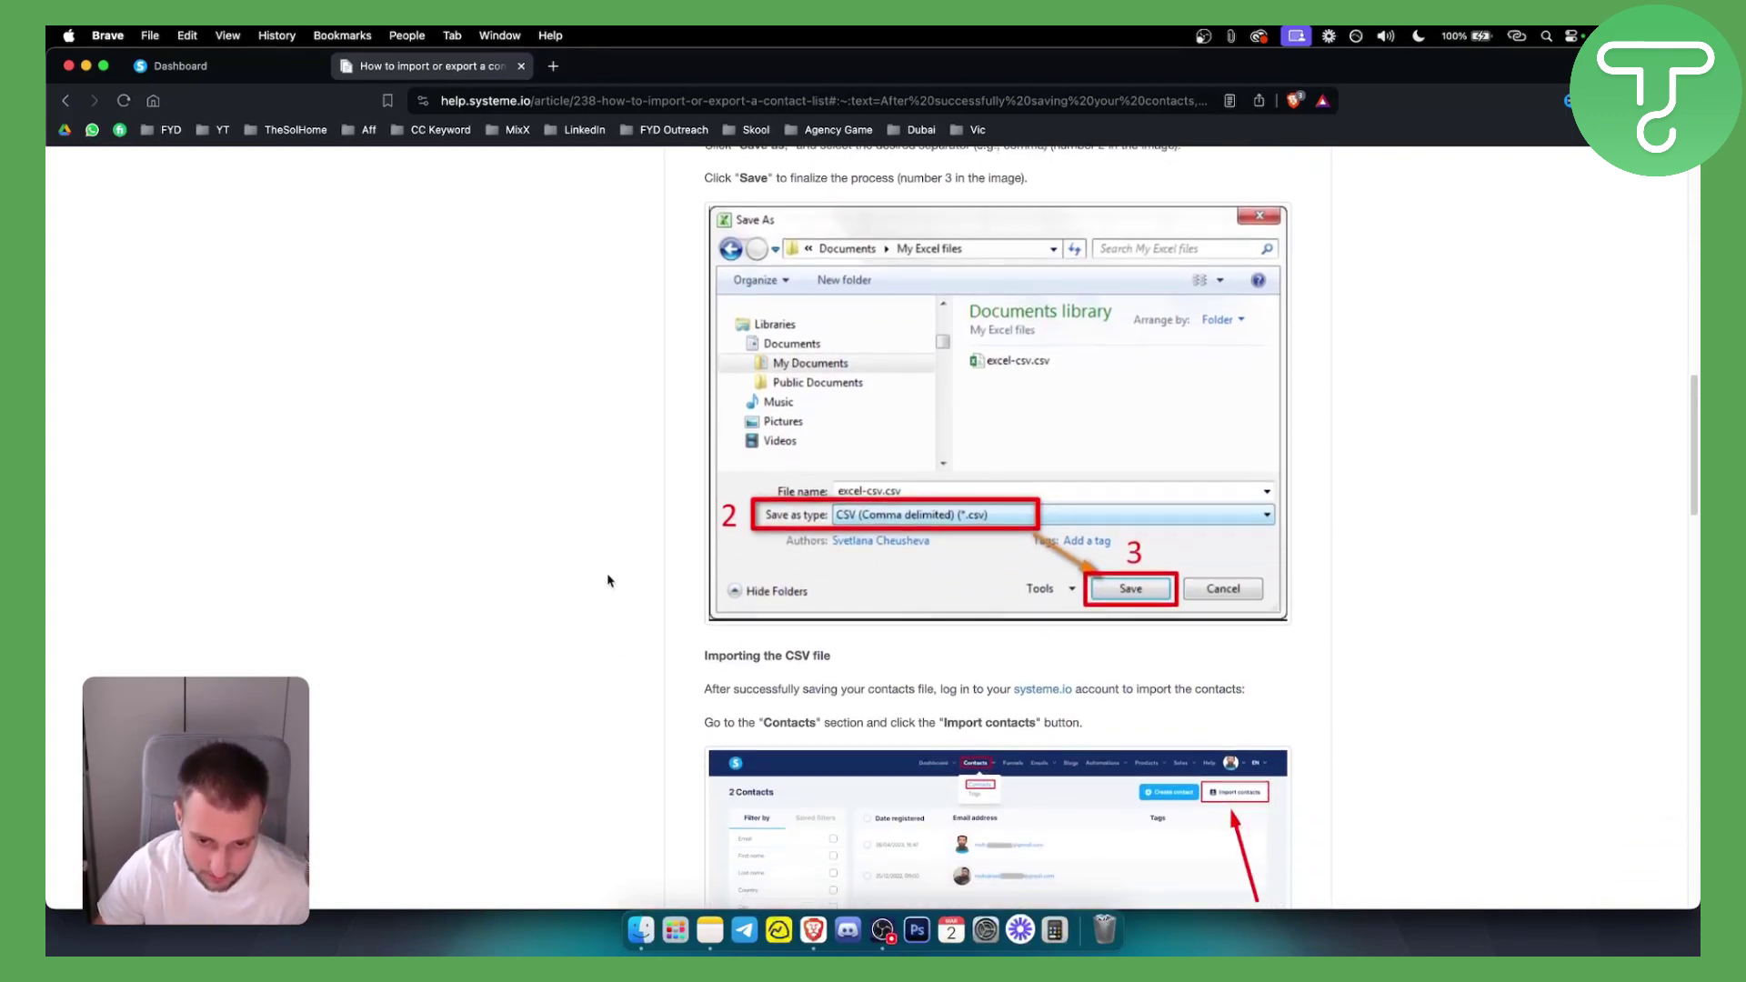
{"action": "scroll", "coordinate": [609, 579], "scroll_direction": "down", "scroll_amount": 3}
{"action": "scroll", "coordinate": [608, 580], "scroll_direction": "down", "scroll_amount": 1}
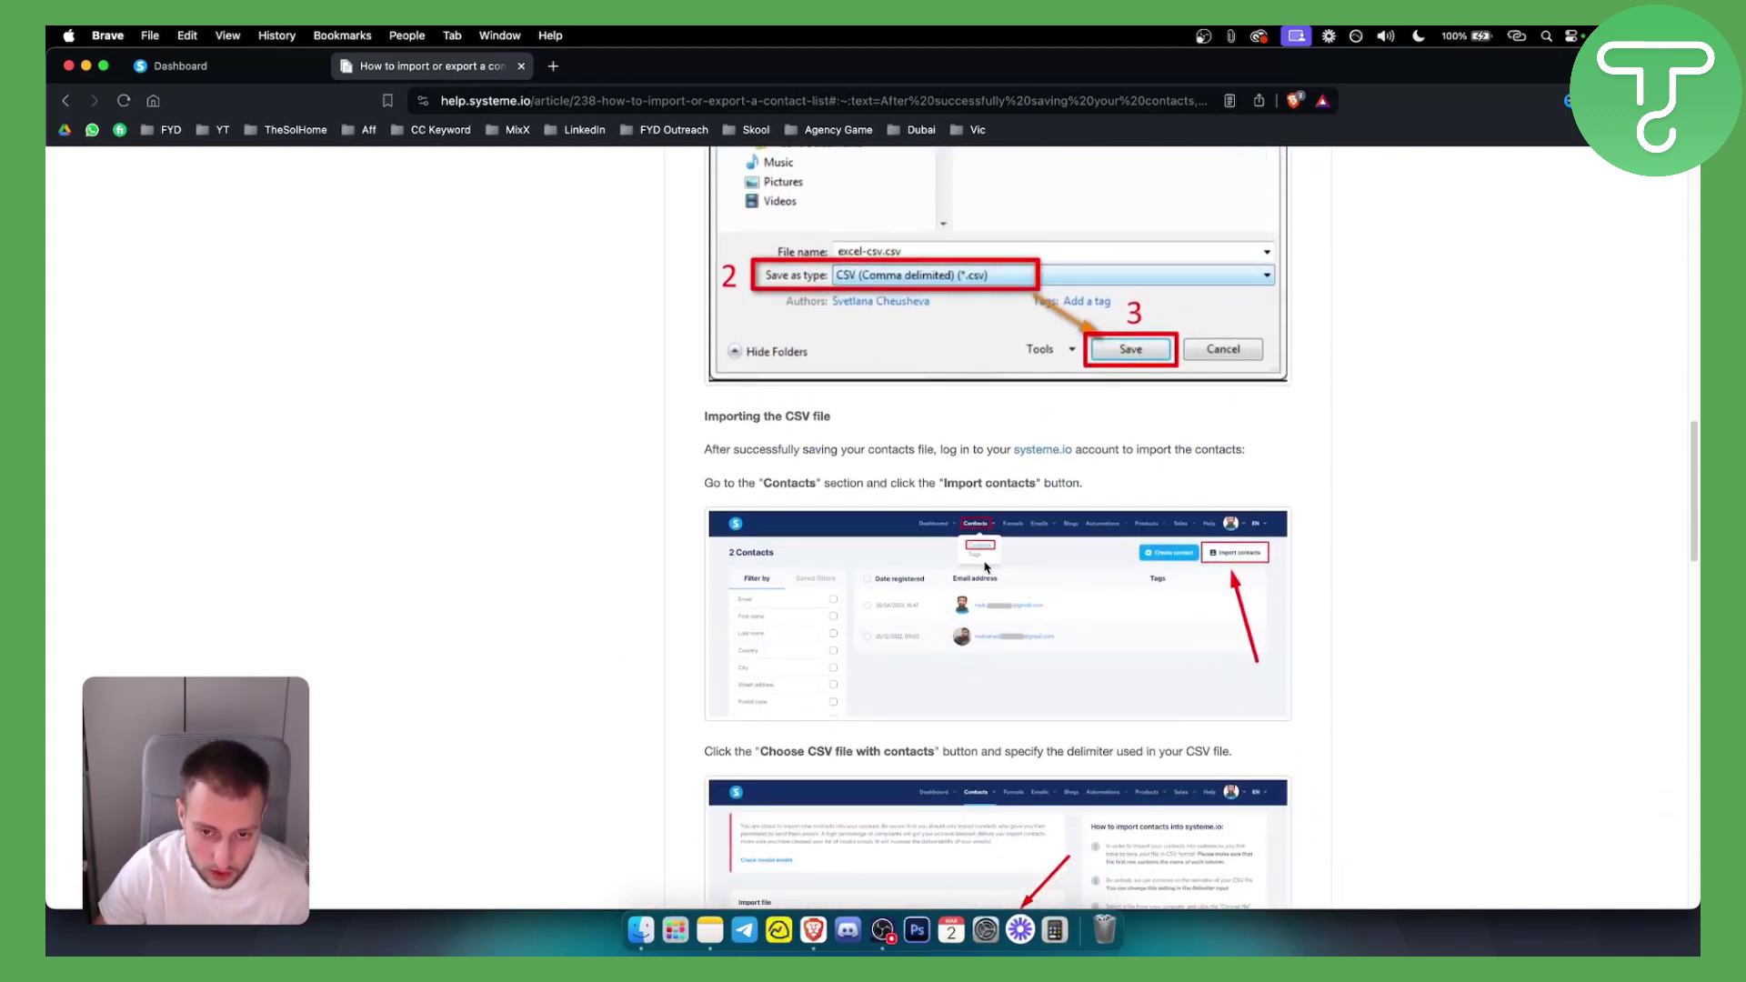
From the dashboard, go to Contacts and start Import contacts to reach the CSV upload form.
{"action": "left_click", "coordinate": [232, 66]}
{"action": "mouse_move", "coordinate": [1030, 172]}
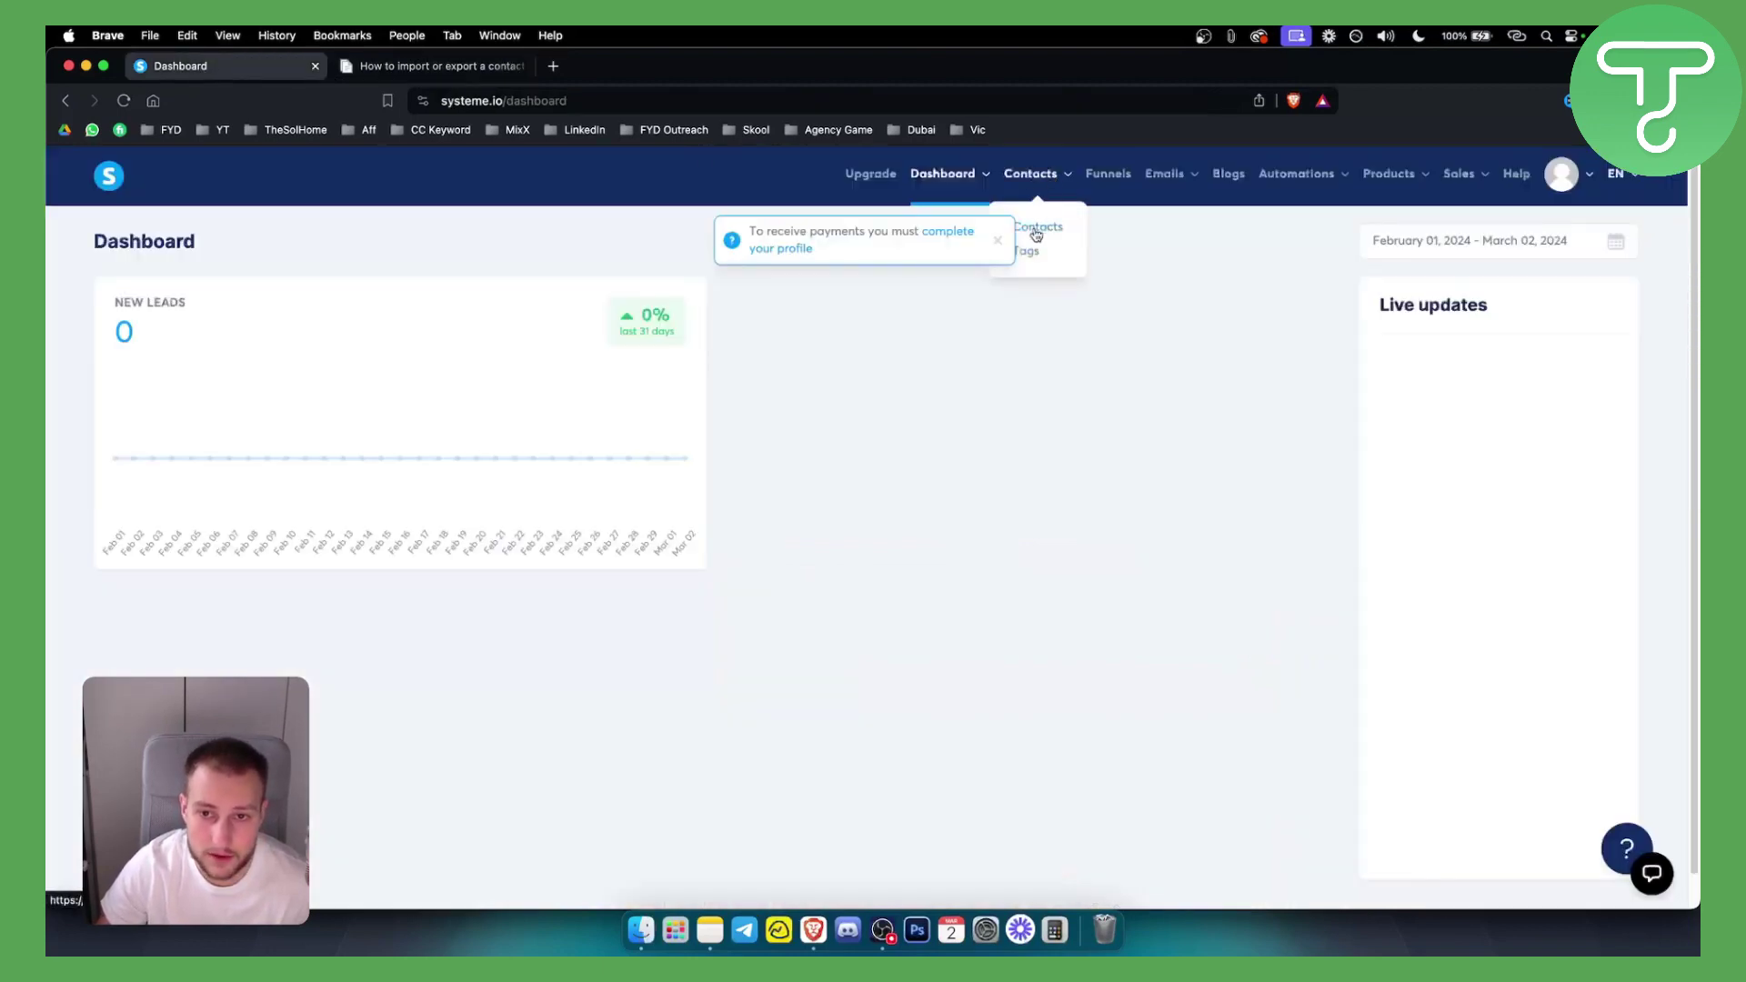
{"action": "left_click", "coordinate": [1036, 232]}
{"action": "left_click", "coordinate": [1002, 245]}
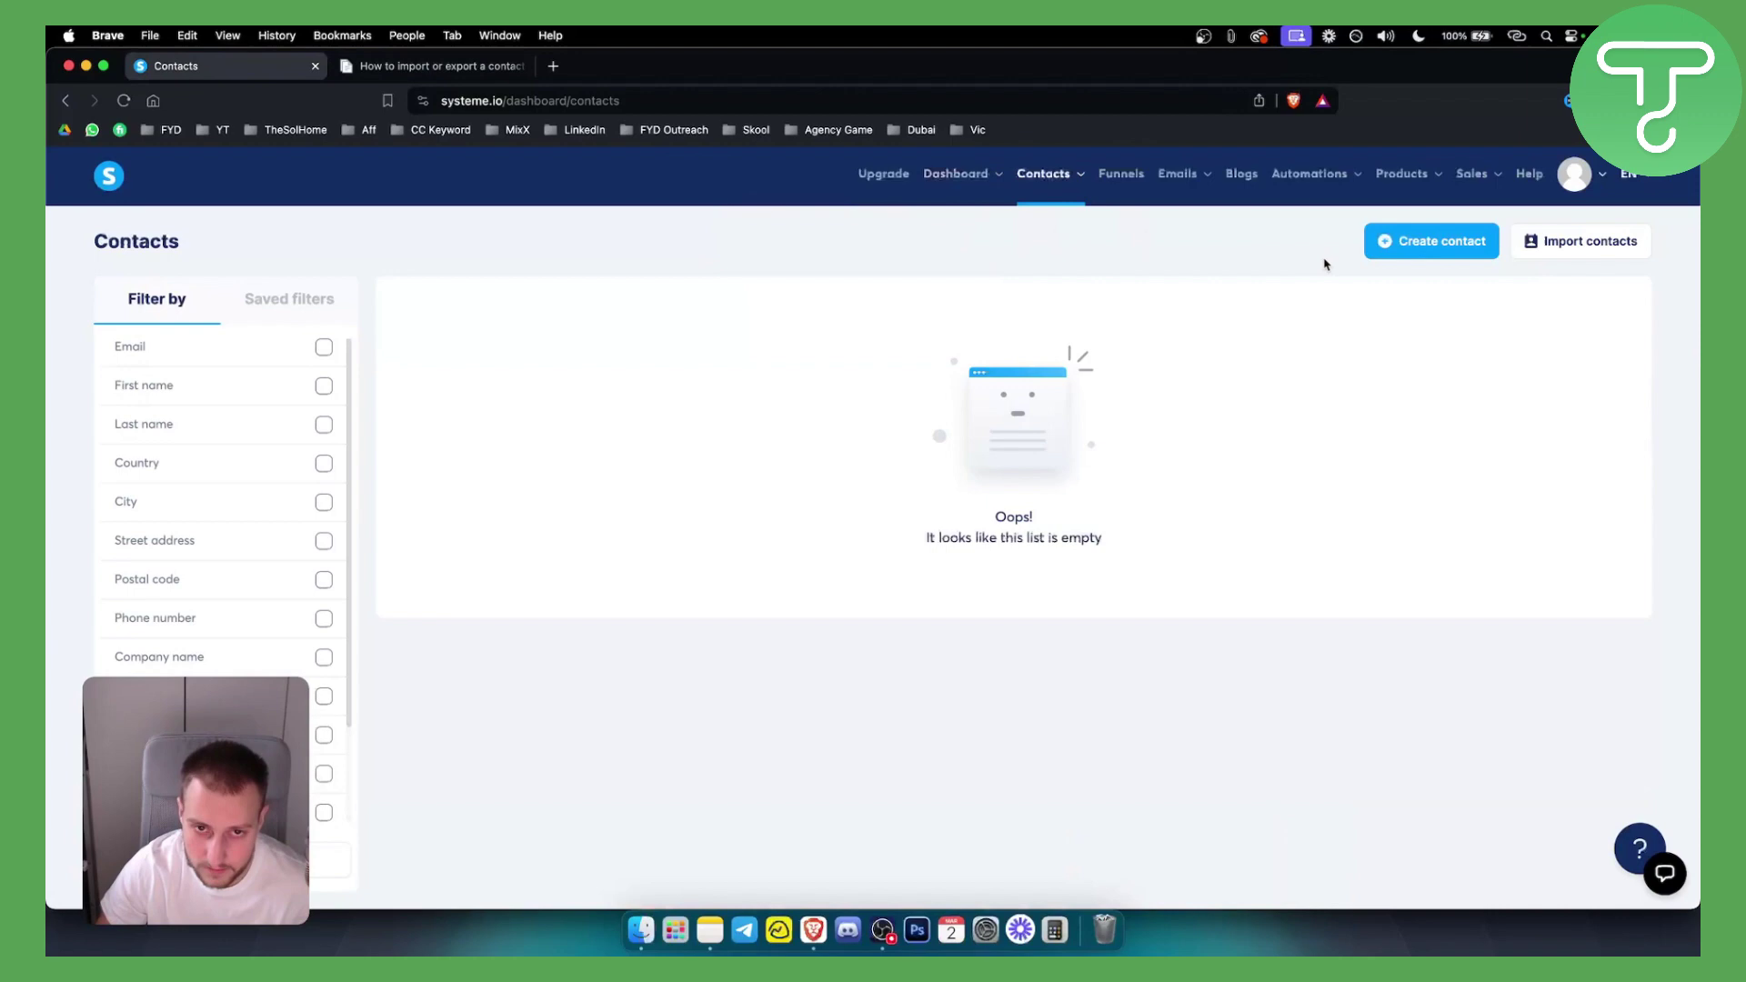
{"action": "left_click", "coordinate": [1584, 240]}
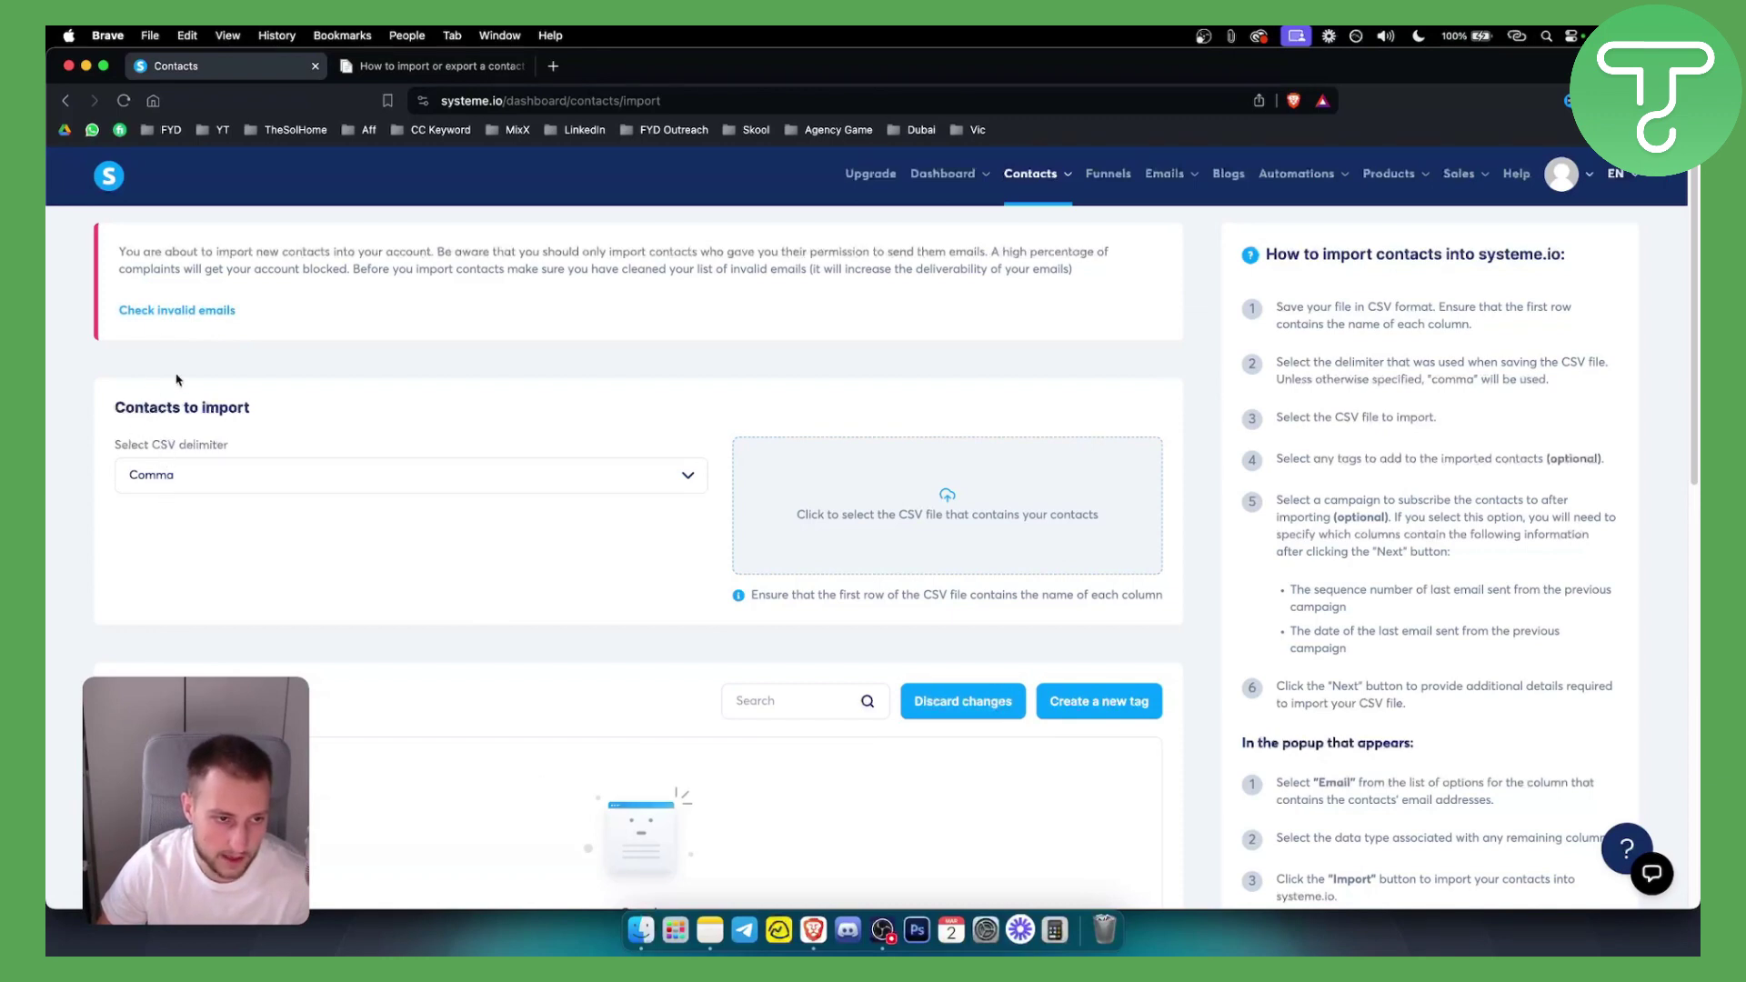
Keep Comma as the CSV delimiter, check the Campaign choices, then return to Dashboard.
{"action": "left_click", "coordinate": [204, 482]}
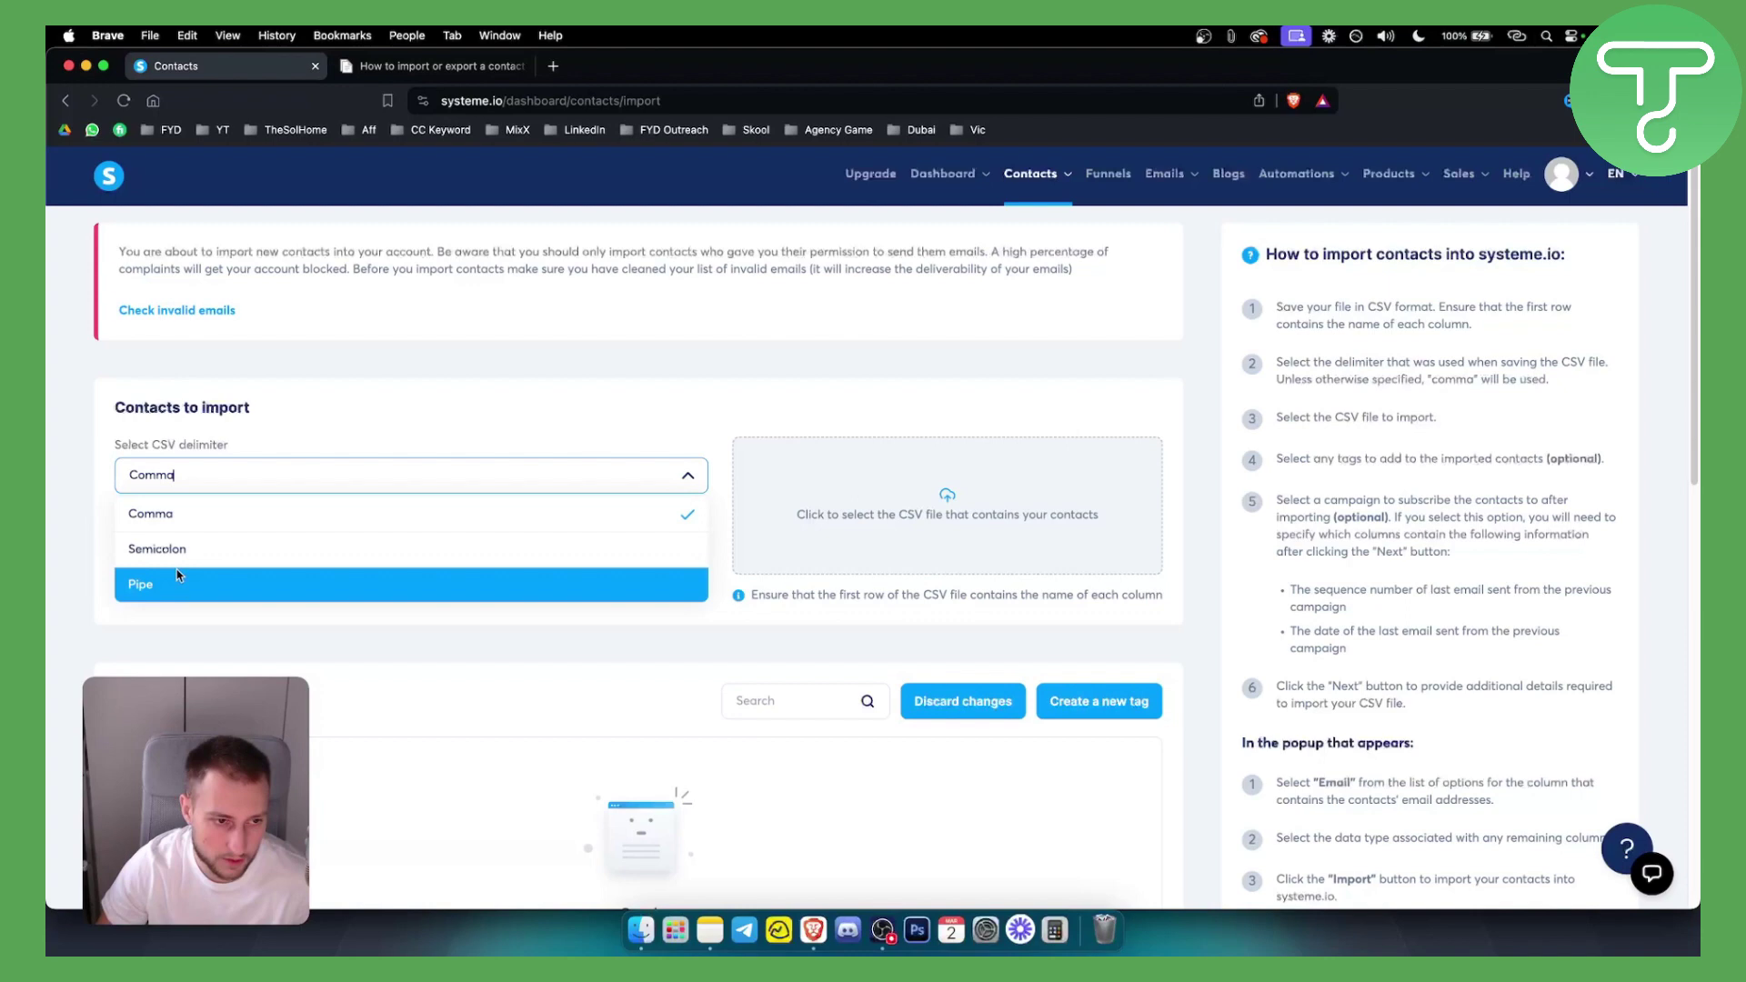
{"action": "left_click", "coordinate": [324, 476]}
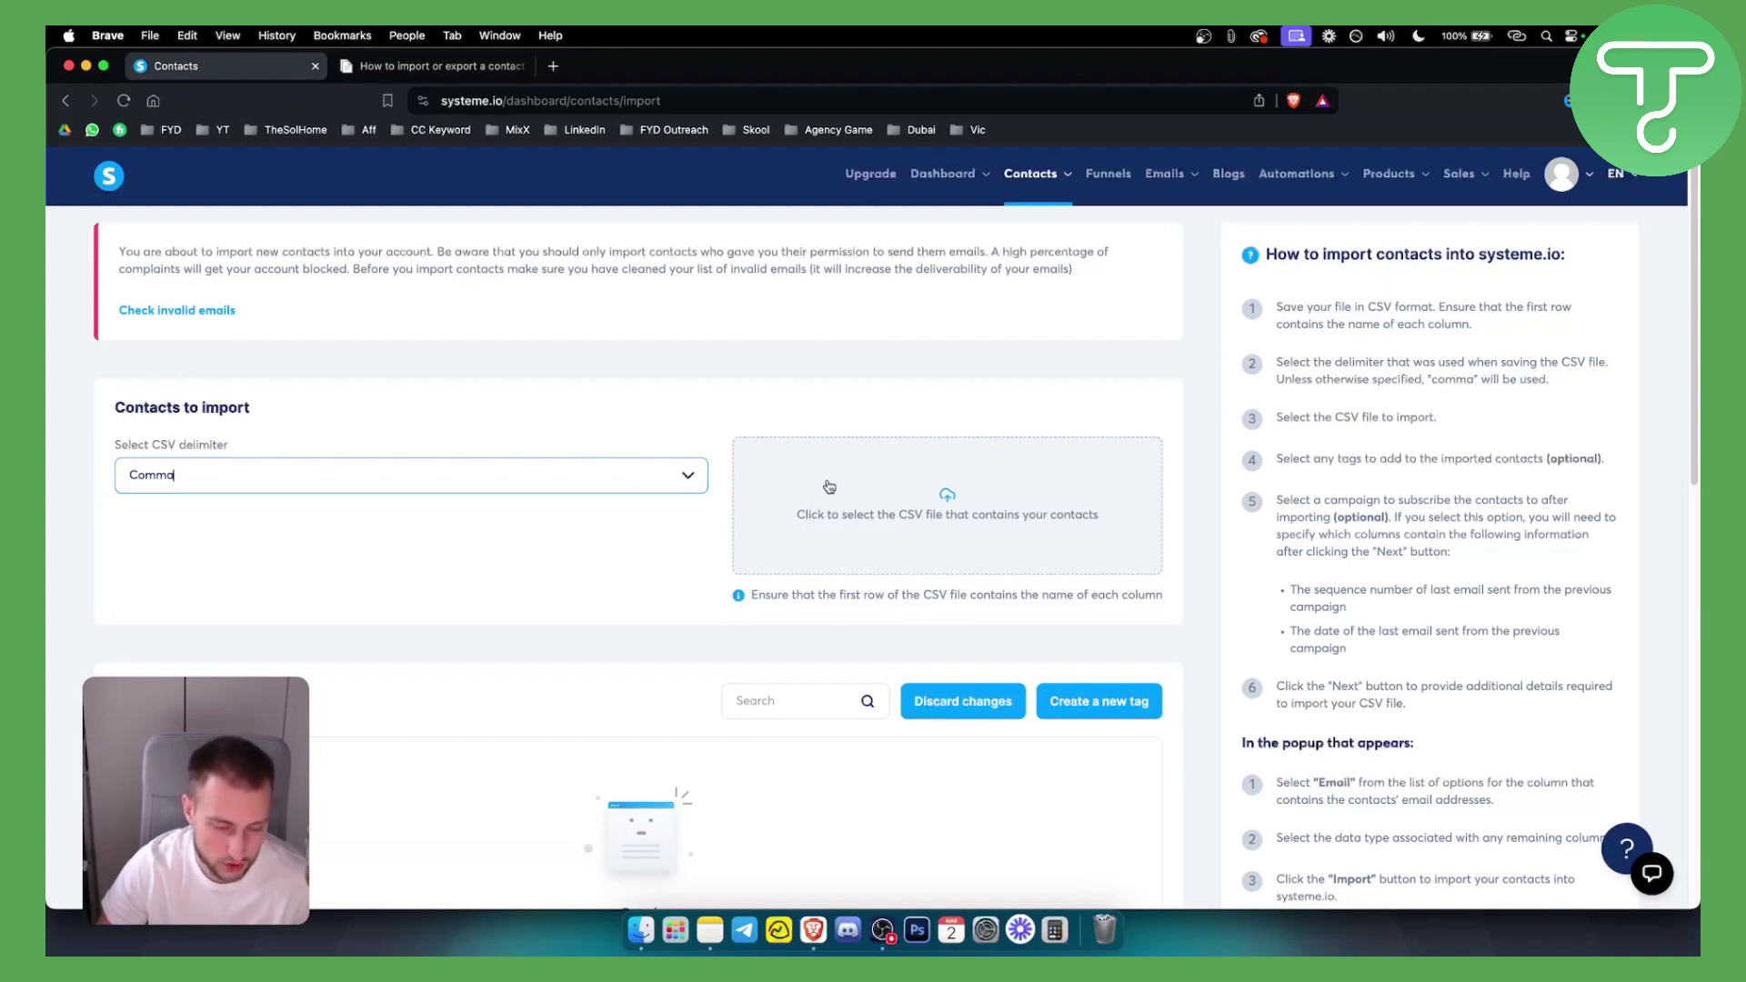
{"action": "scroll", "coordinate": [507, 467], "scroll_direction": "down", "scroll_amount": 2}
{"action": "scroll", "coordinate": [507, 467], "scroll_direction": "down", "scroll_amount": 5}
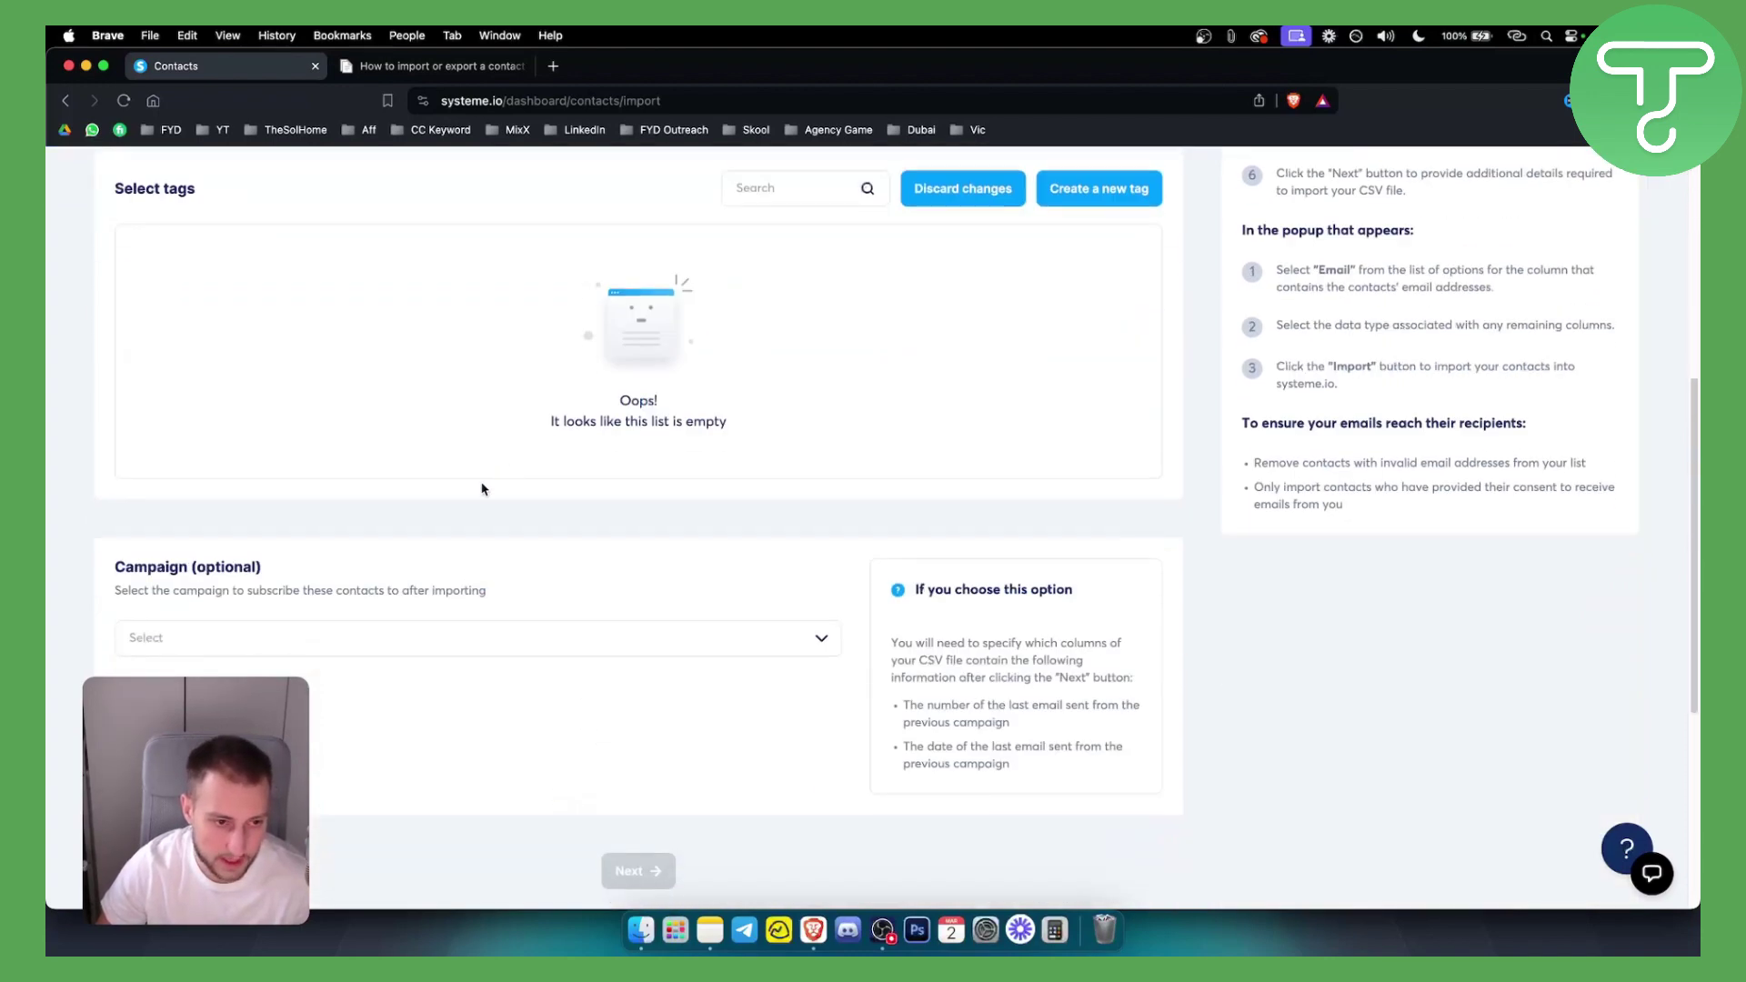
{"action": "left_click", "coordinate": [243, 639]}
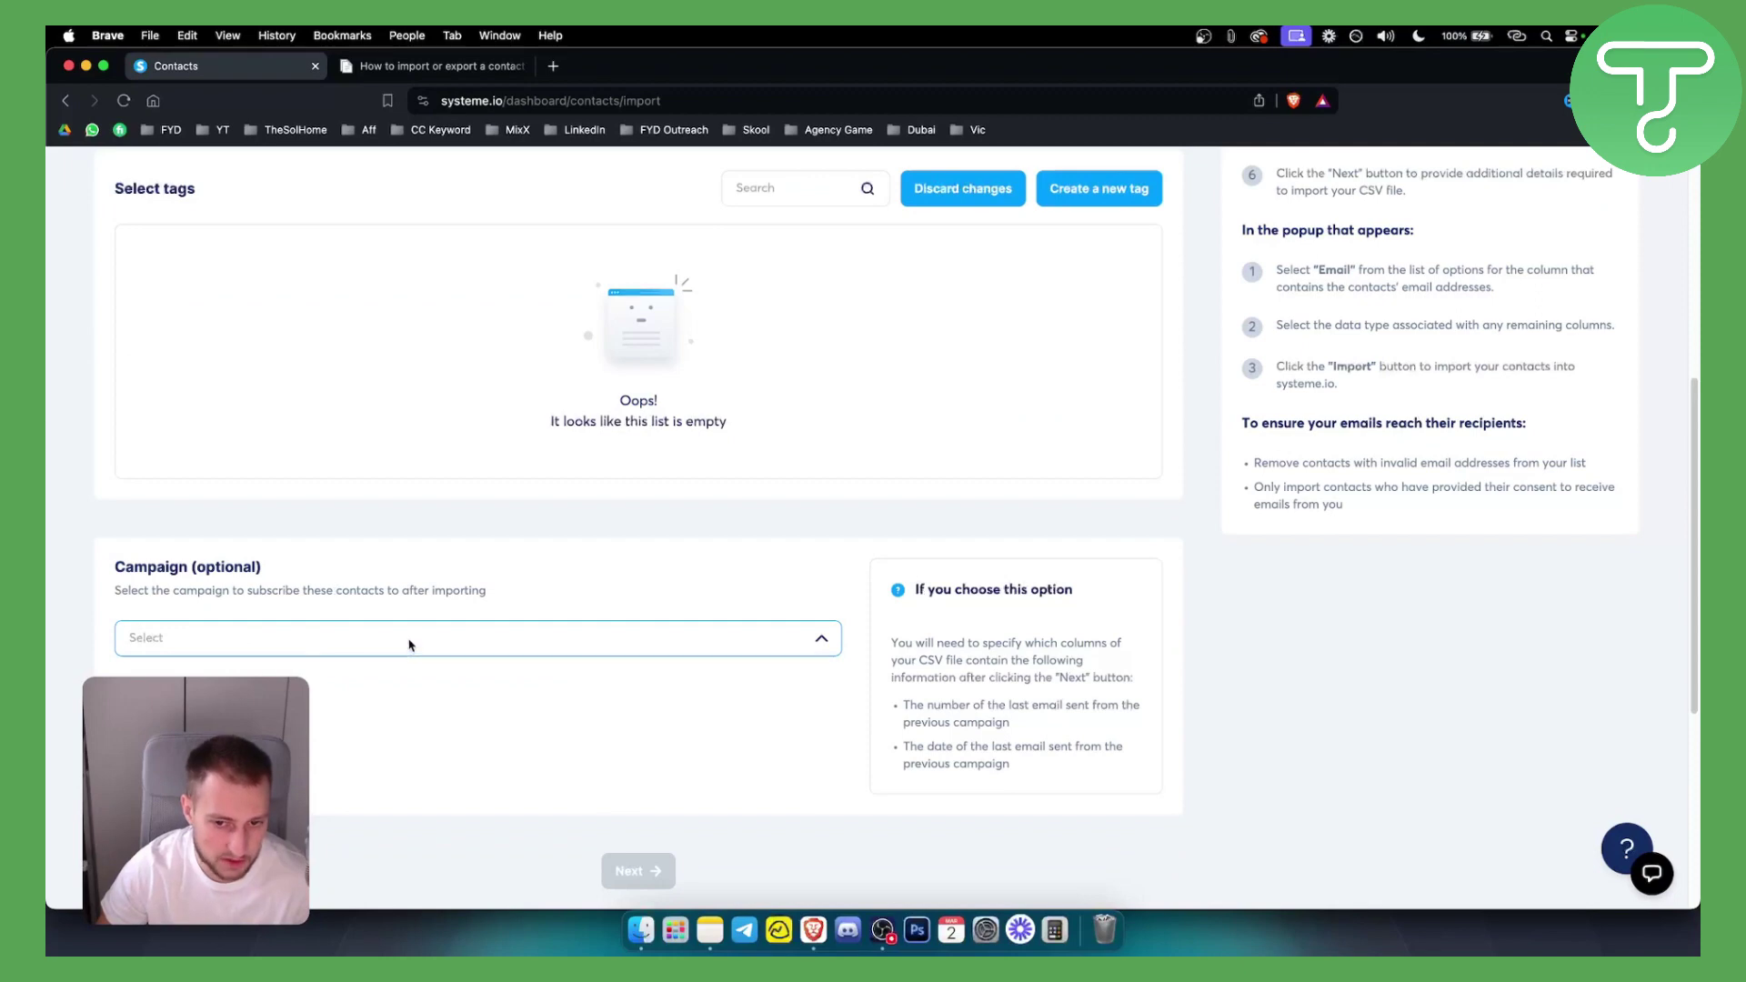
{"action": "scroll", "coordinate": [409, 645], "scroll_direction": "up", "scroll_amount": 5}
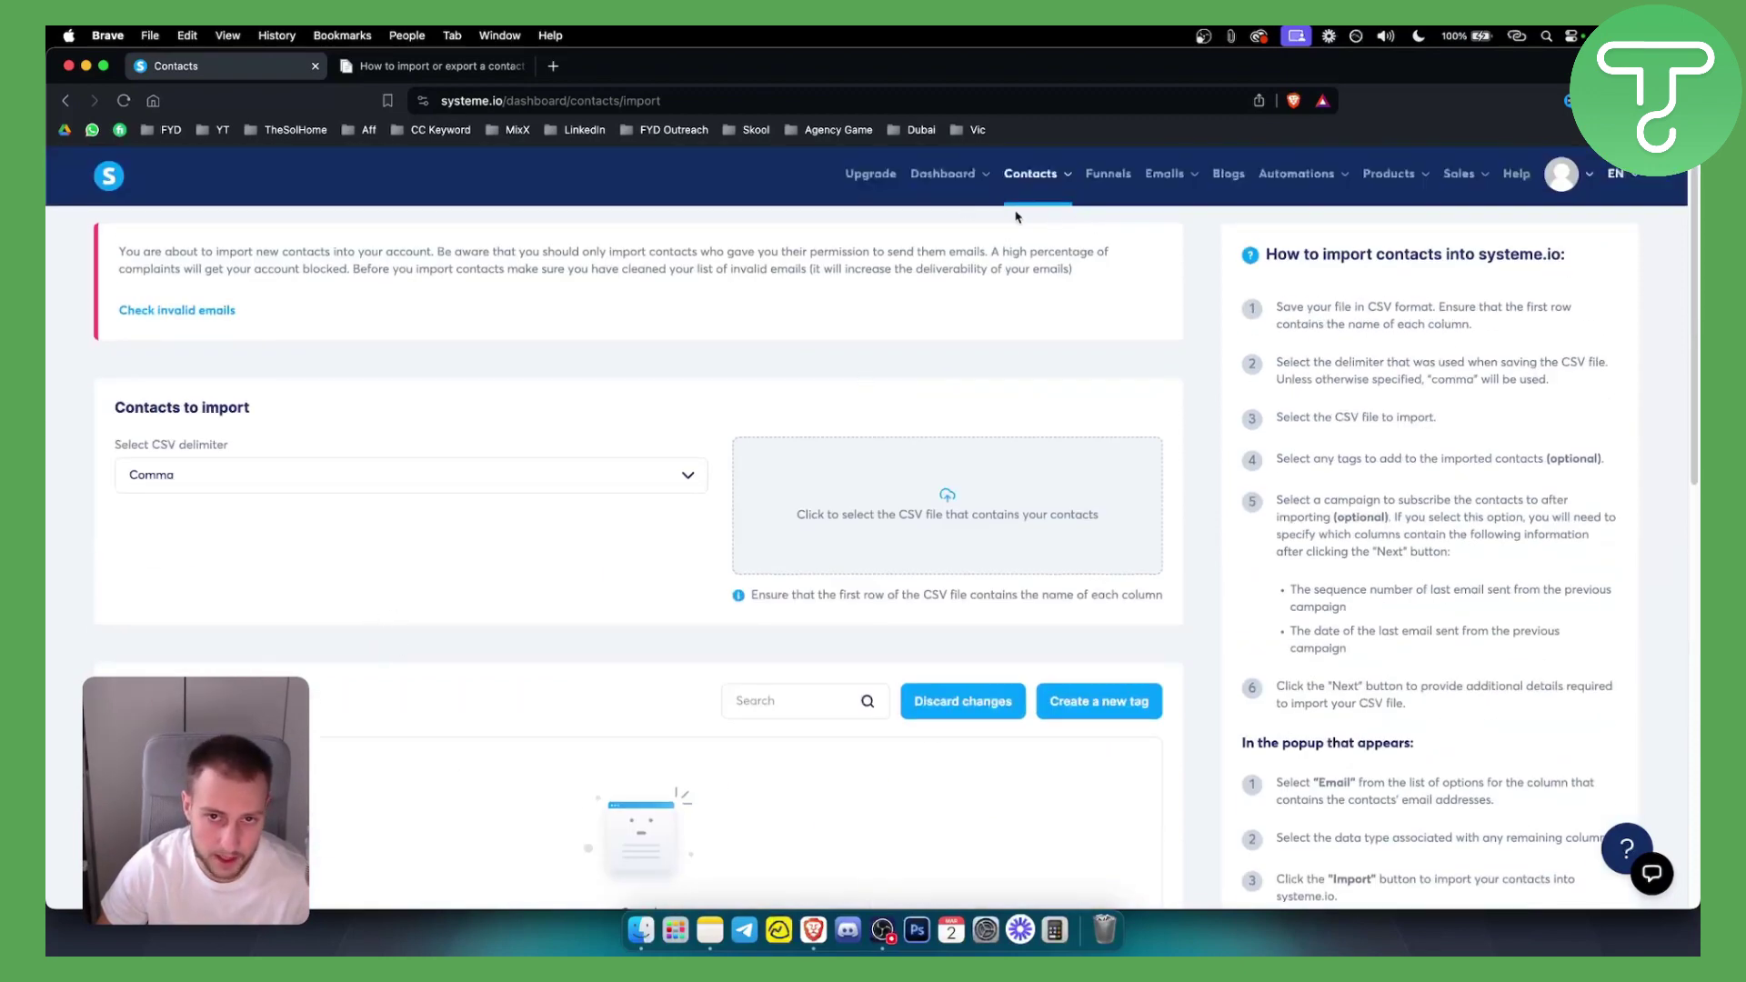
{"action": "left_click", "coordinate": [927, 175]}
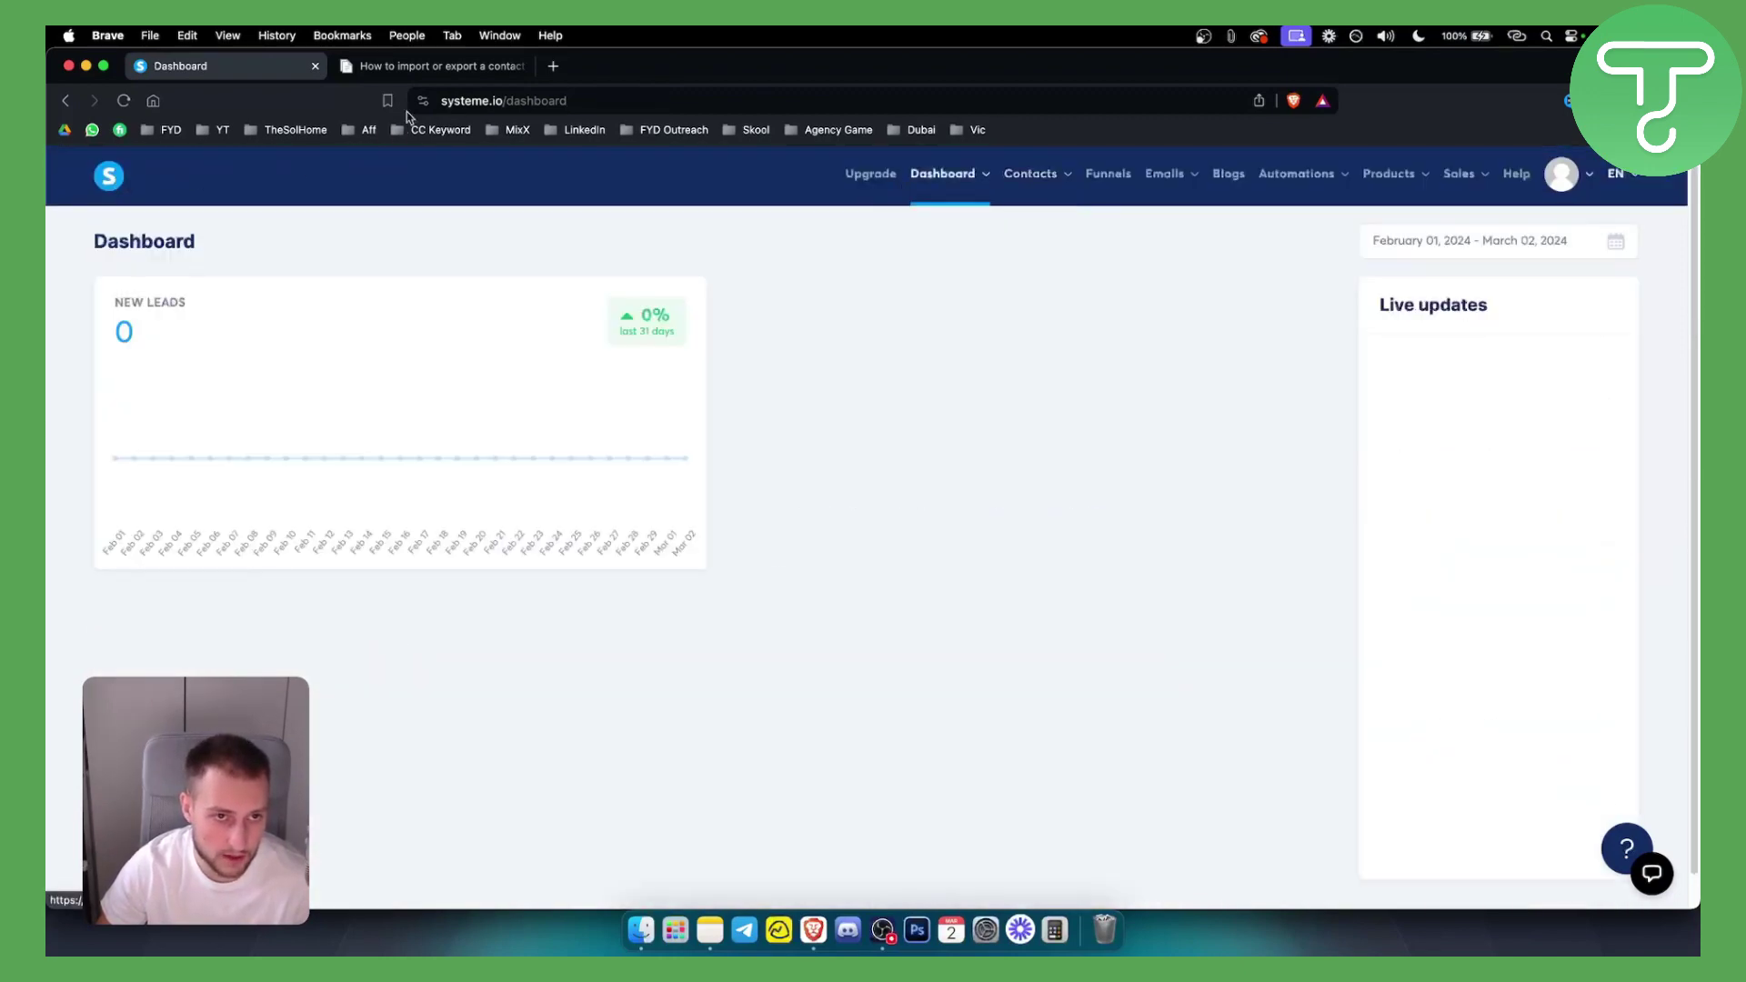
Bring the import help article back to its 'Selecting column data' section.
{"action": "left_click", "coordinate": [436, 65]}
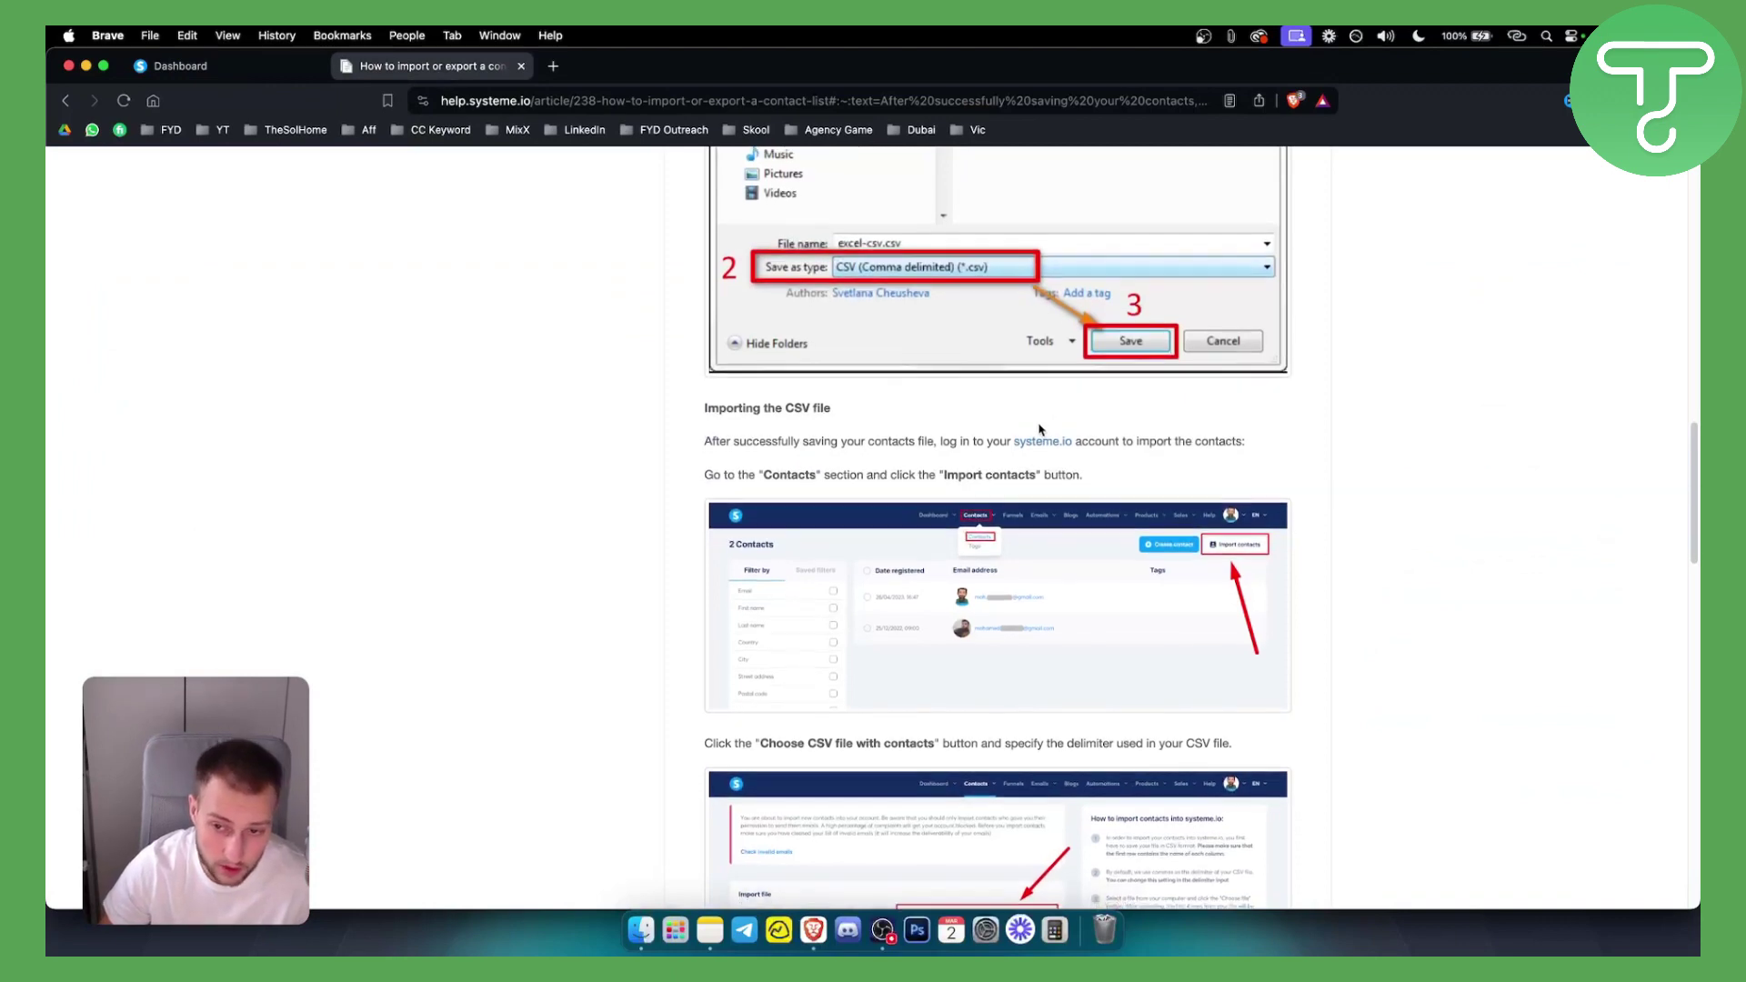
{"action": "scroll", "coordinate": [1040, 430], "scroll_direction": "down", "scroll_amount": 3}
{"action": "scroll", "coordinate": [893, 629], "scroll_direction": "down", "scroll_amount": 1}
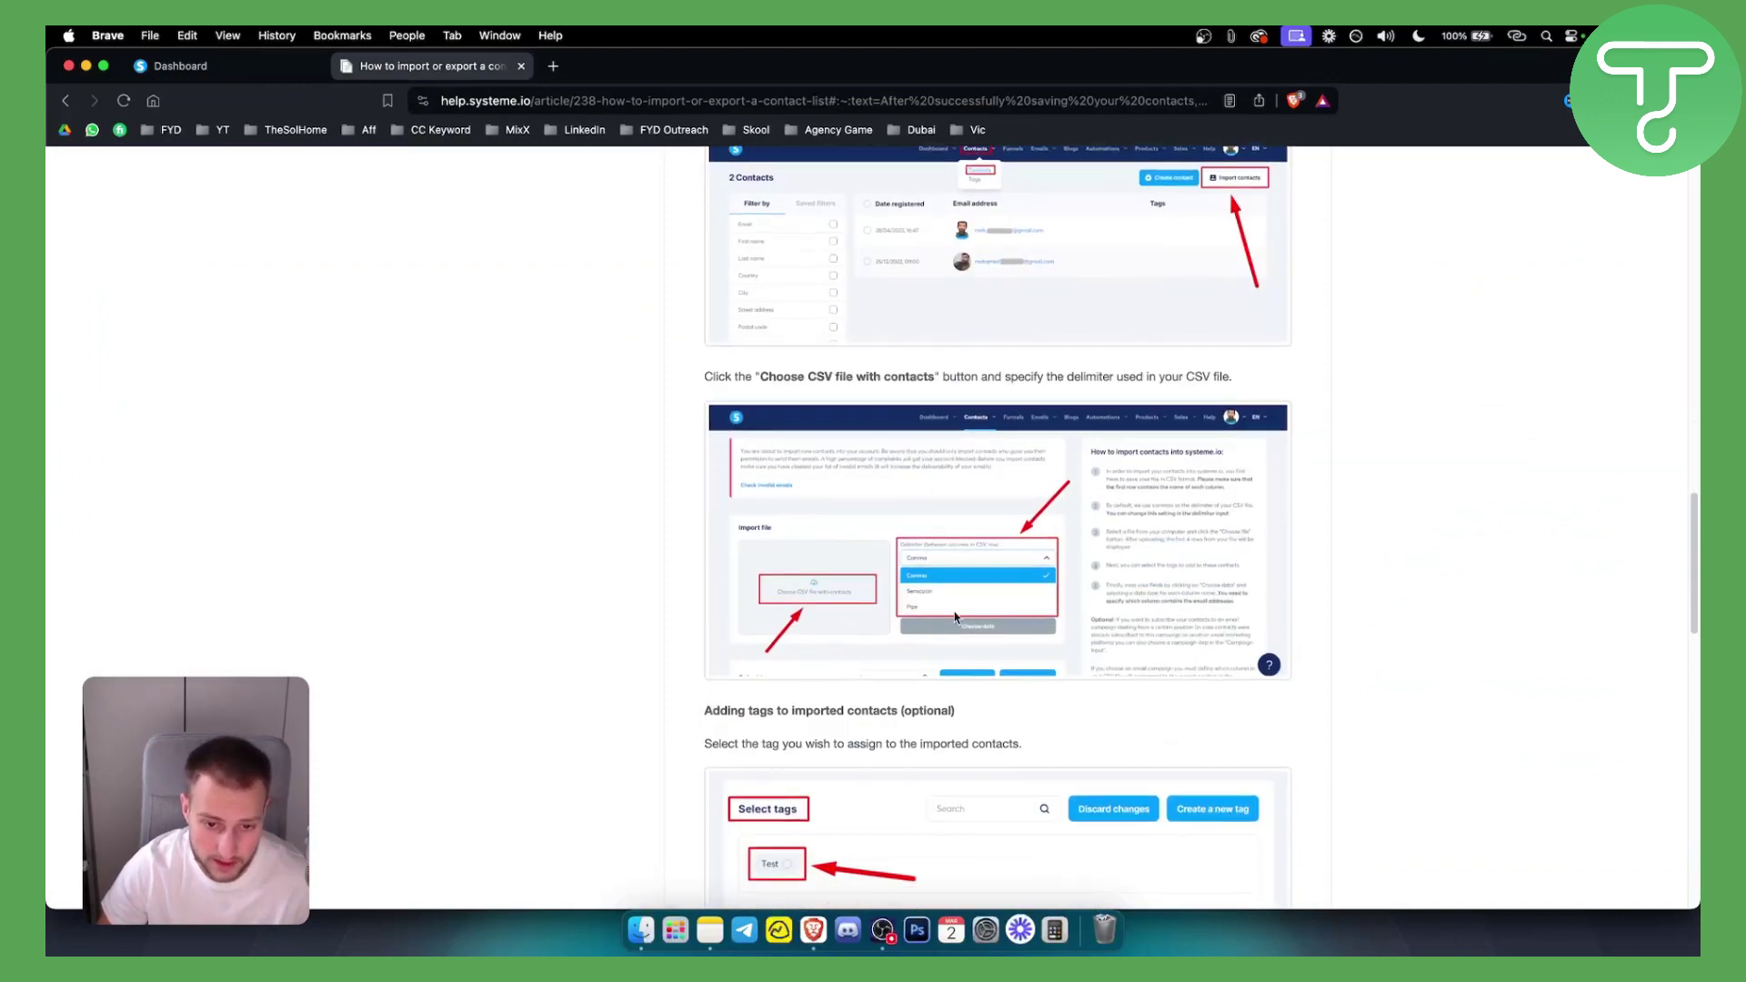
{"action": "scroll", "coordinate": [955, 618], "scroll_direction": "down", "scroll_amount": 2}
{"action": "scroll", "coordinate": [757, 649], "scroll_direction": "down", "scroll_amount": 2}
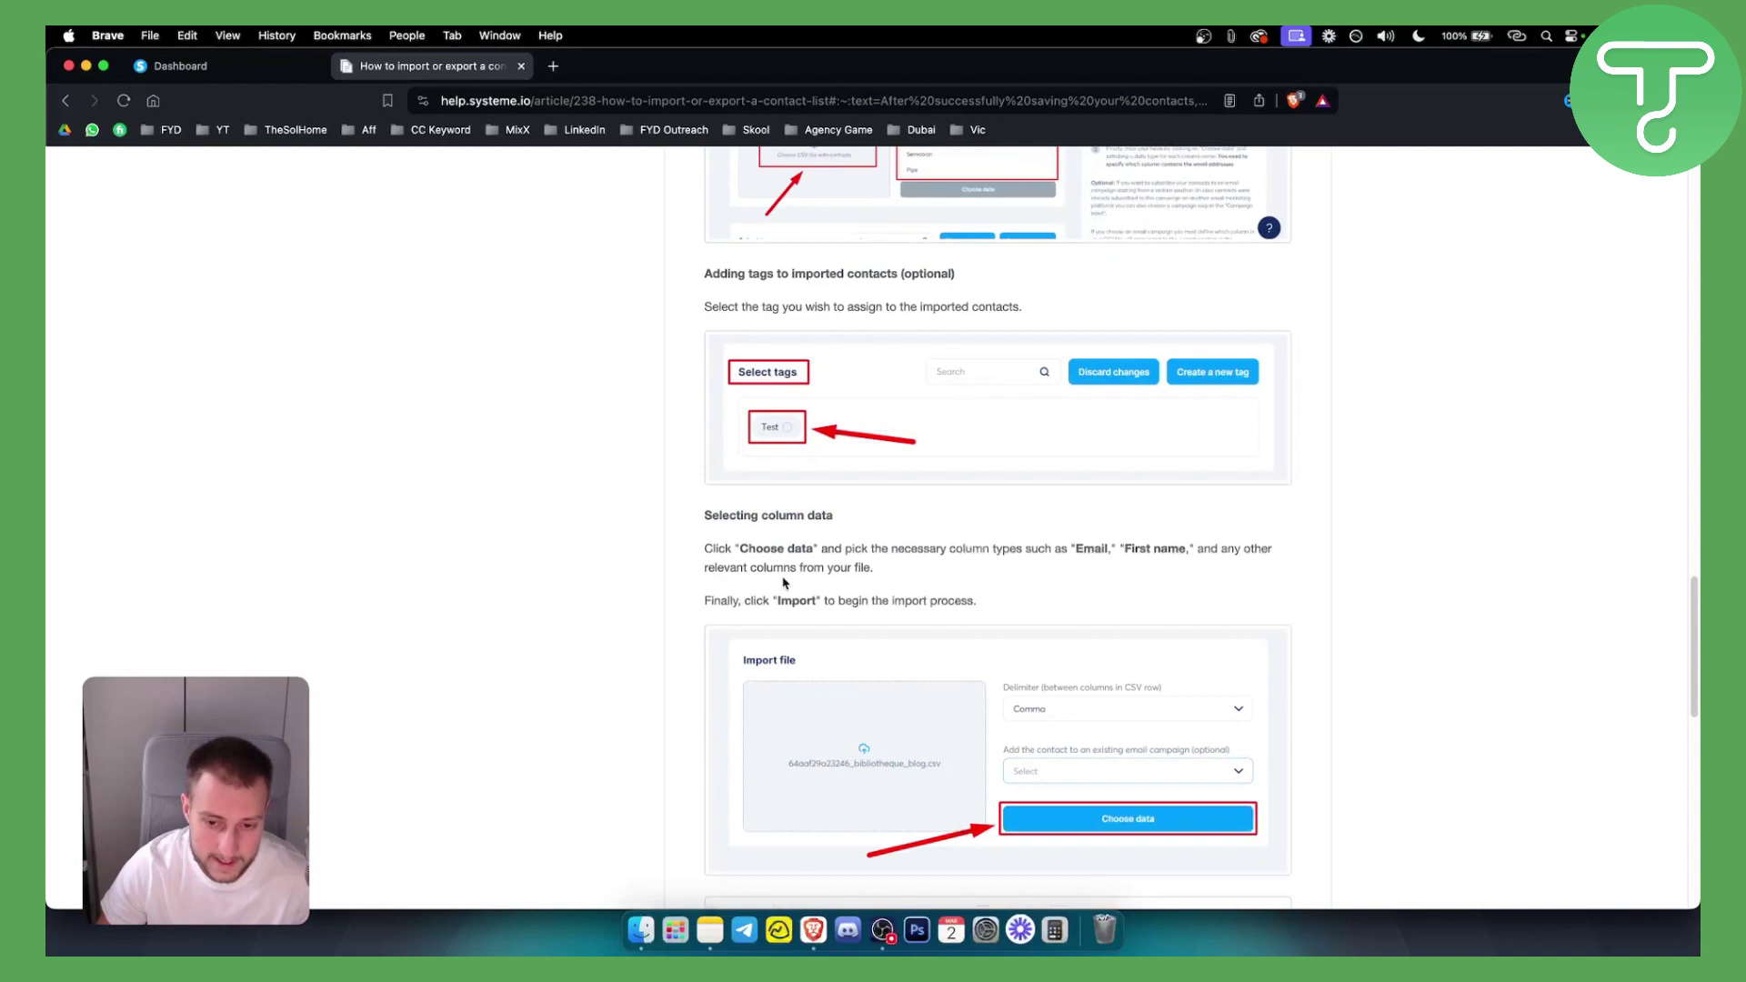
{"action": "scroll", "coordinate": [763, 600], "scroll_direction": "down", "scroll_amount": 1}
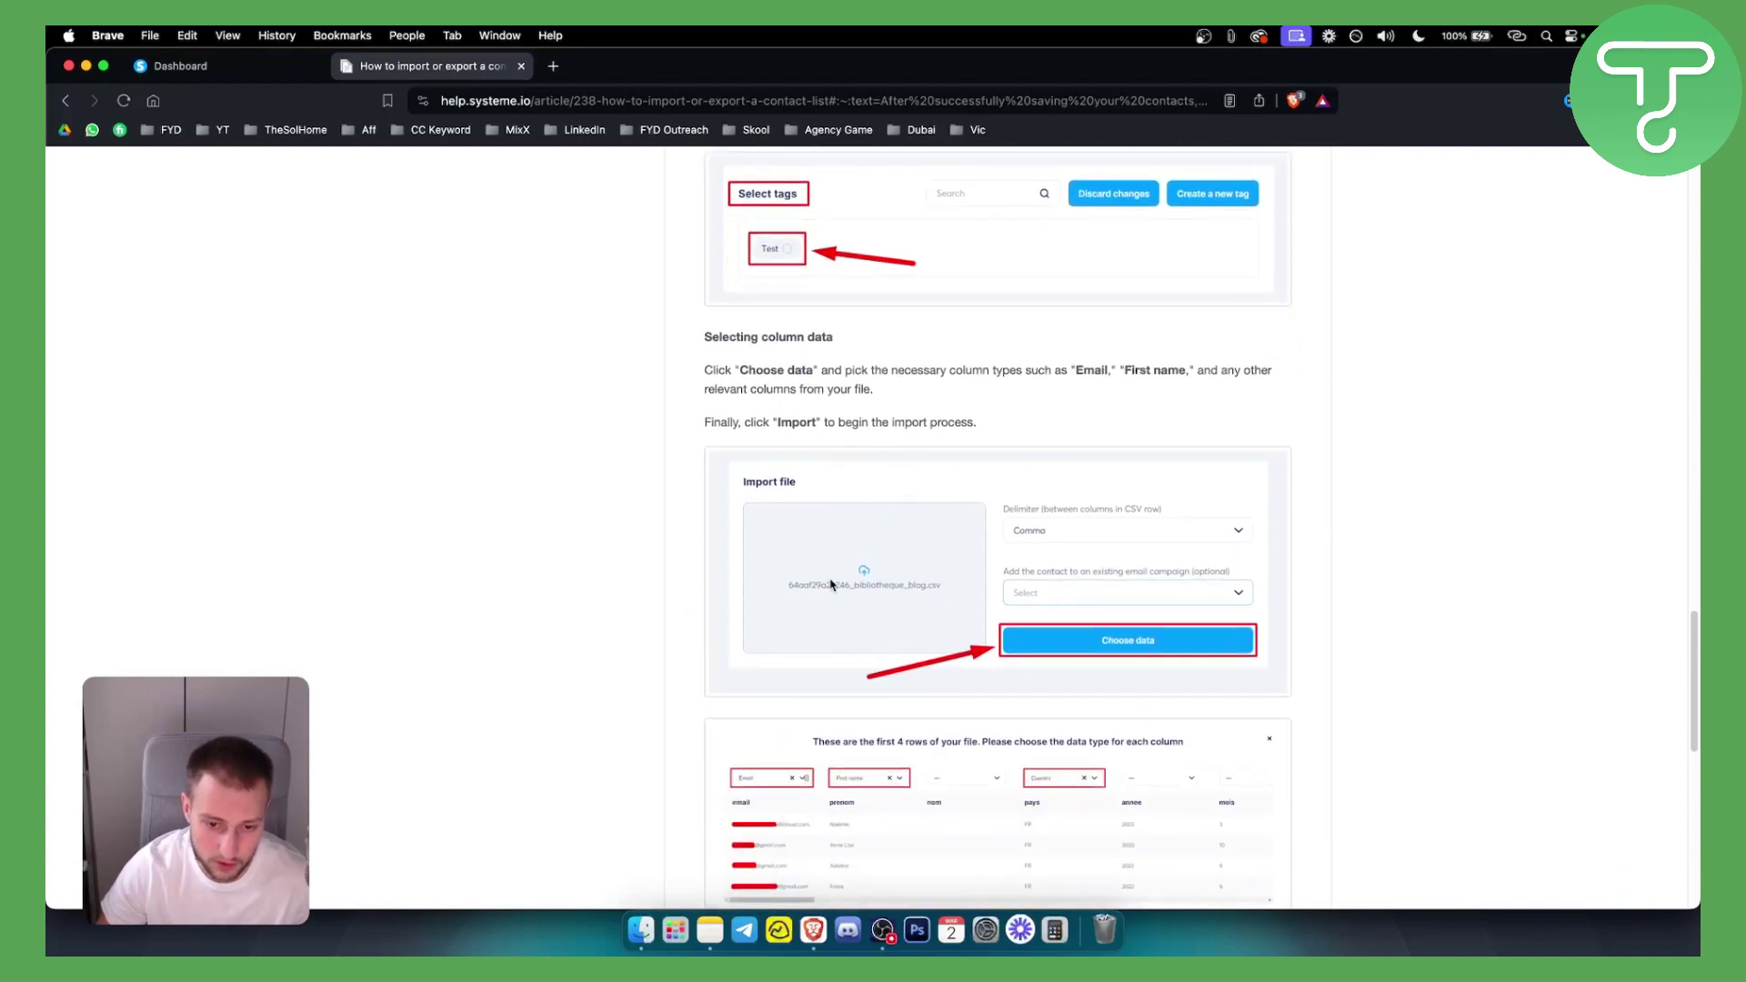
{"action": "scroll", "coordinate": [860, 578], "scroll_direction": "down", "scroll_amount": 1}
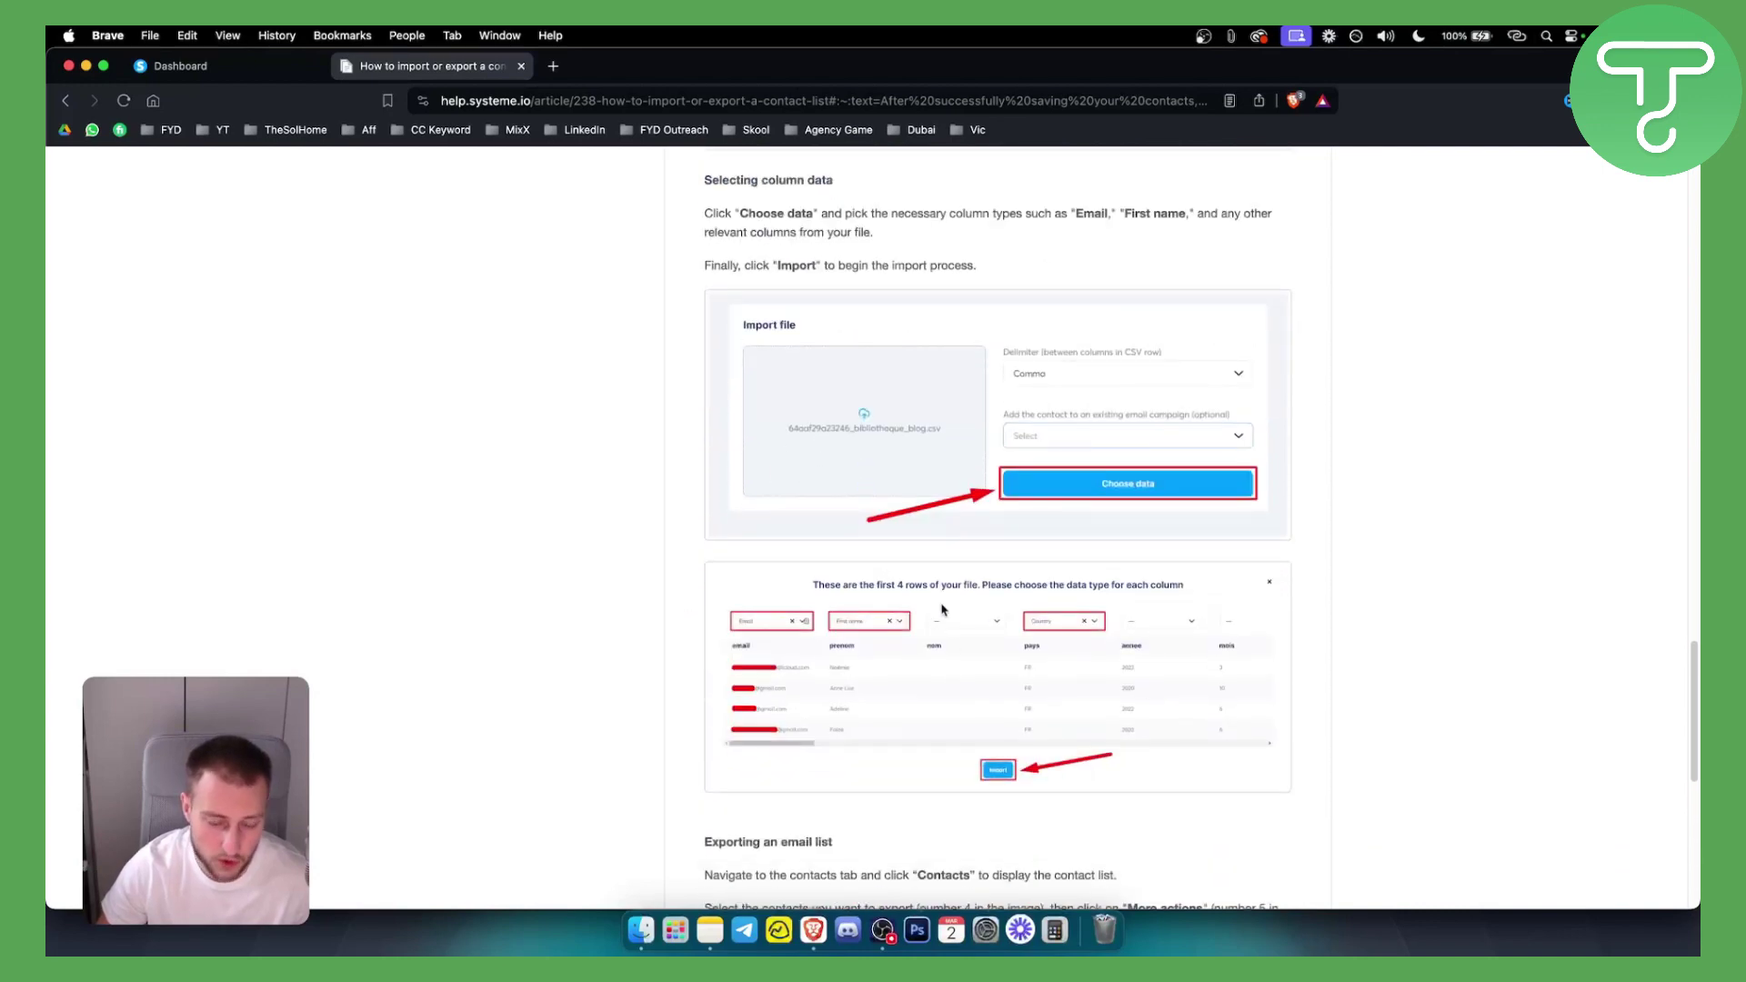